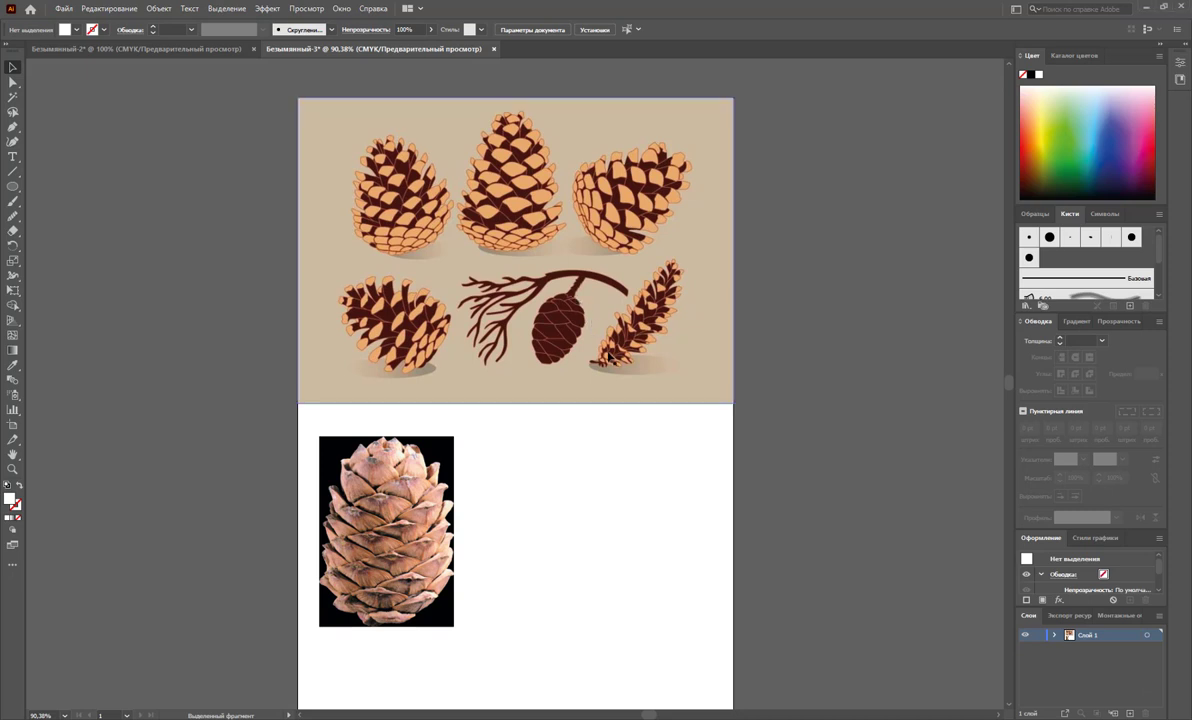
# - Move the pine cone illustration up and the cedar photo down, then Alt-drag a copy right of the artboard
pyautogui.moveTo(616, 336)
pyautogui.mouseDown()
pyautogui.moveTo(597, 296)
pyautogui.moveTo(609, 400)
pyautogui.mouseUp()
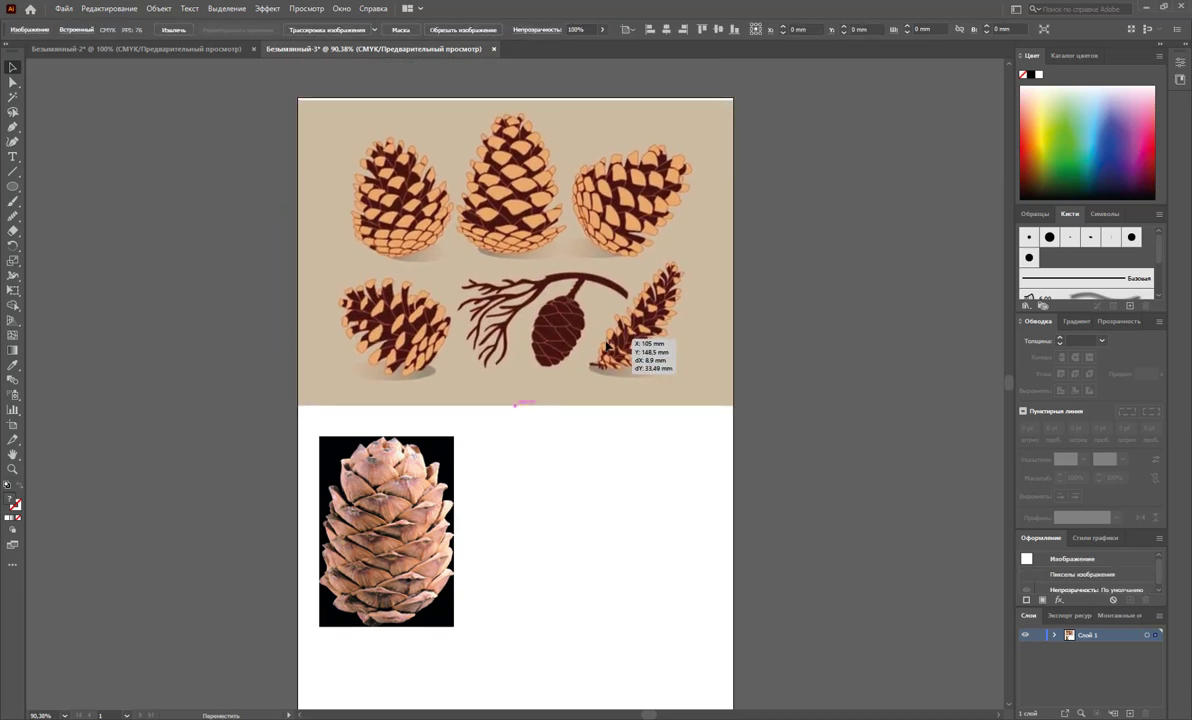
pyautogui.moveTo(356, 549); pyautogui.dragTo(356, 569)
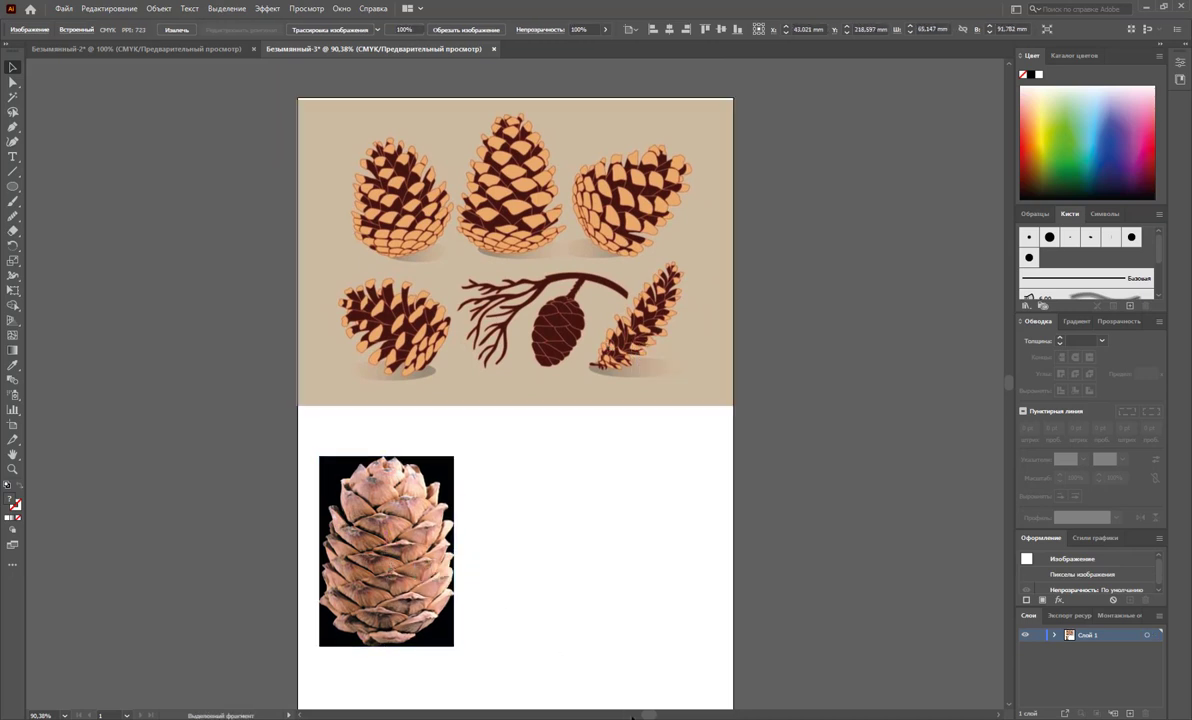
pyautogui.click(475, 553)
pyautogui.moveTo(648, 714); pyautogui.dragTo(662, 709)
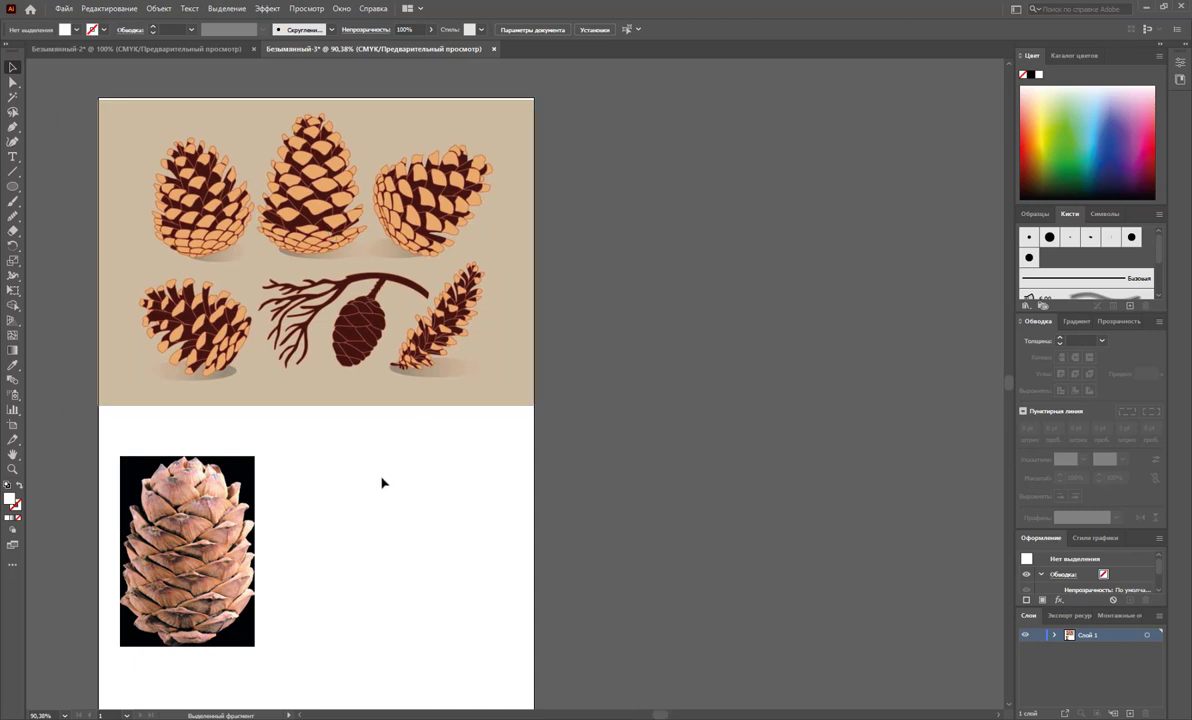
pyautogui.moveTo(325, 325); pyautogui.dragTo(729, 286)
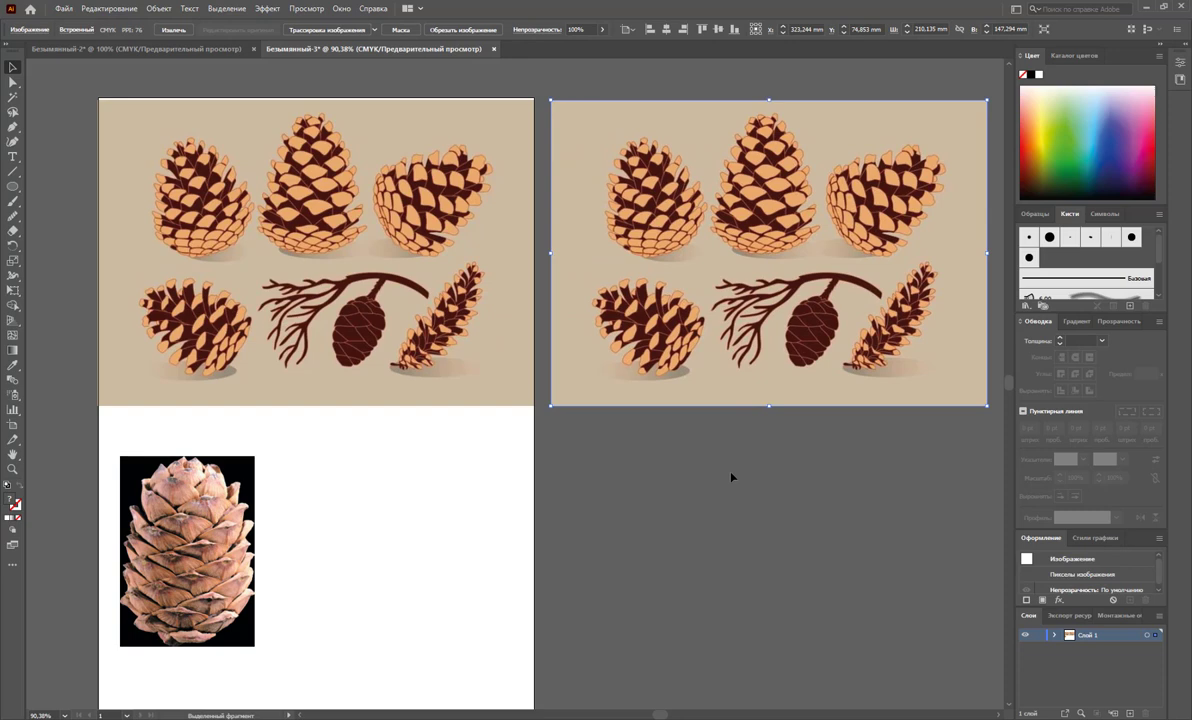
# - Open the Image Trace panel from the Window menu and place it below the copied illustration
pyautogui.click(341, 9)
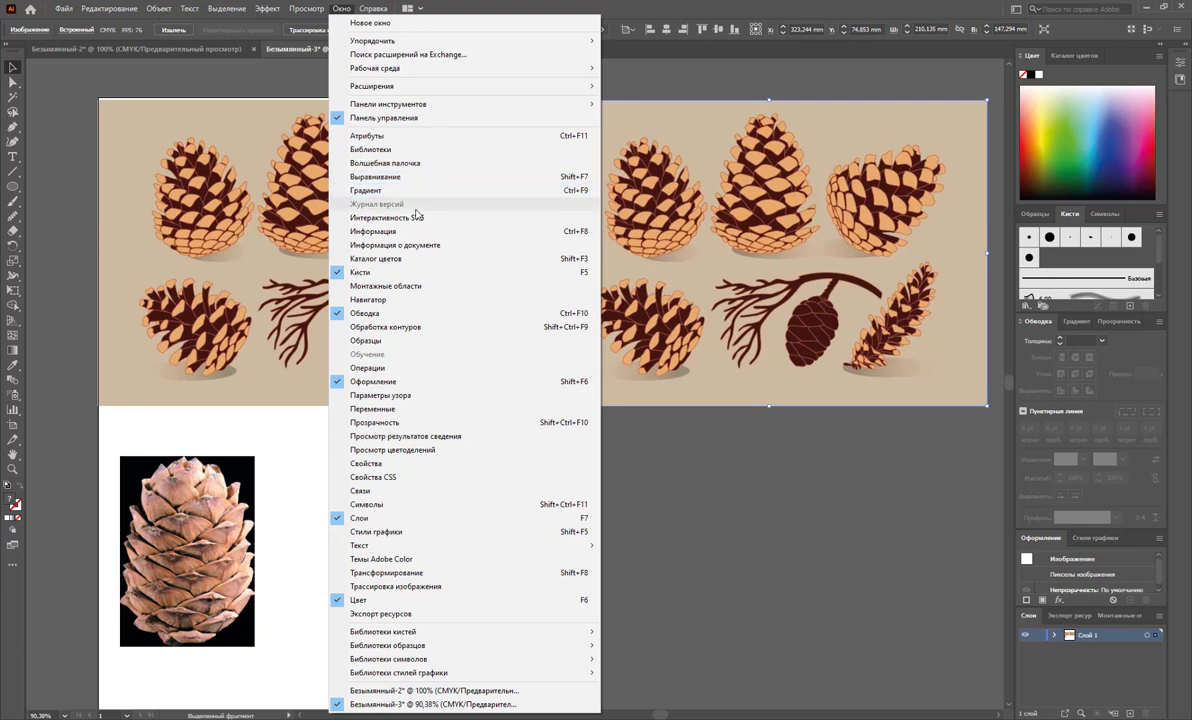
pyautogui.click(448, 586)
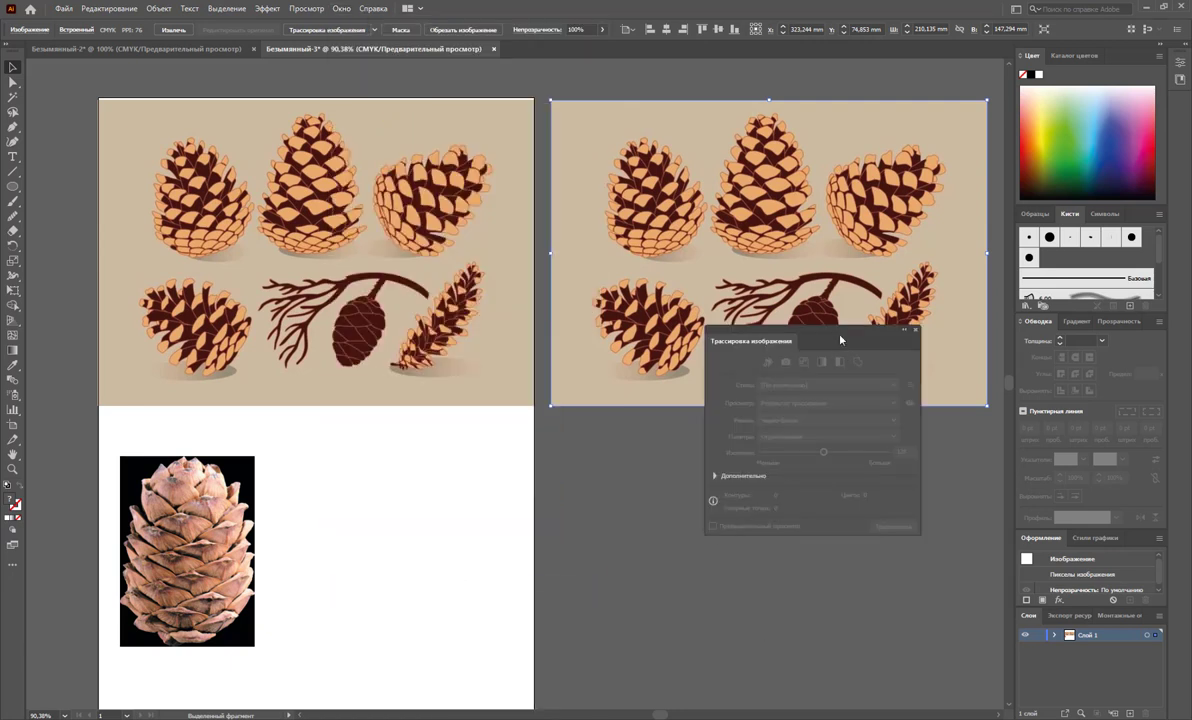
pyautogui.moveTo(840, 340); pyautogui.dragTo(798, 473)
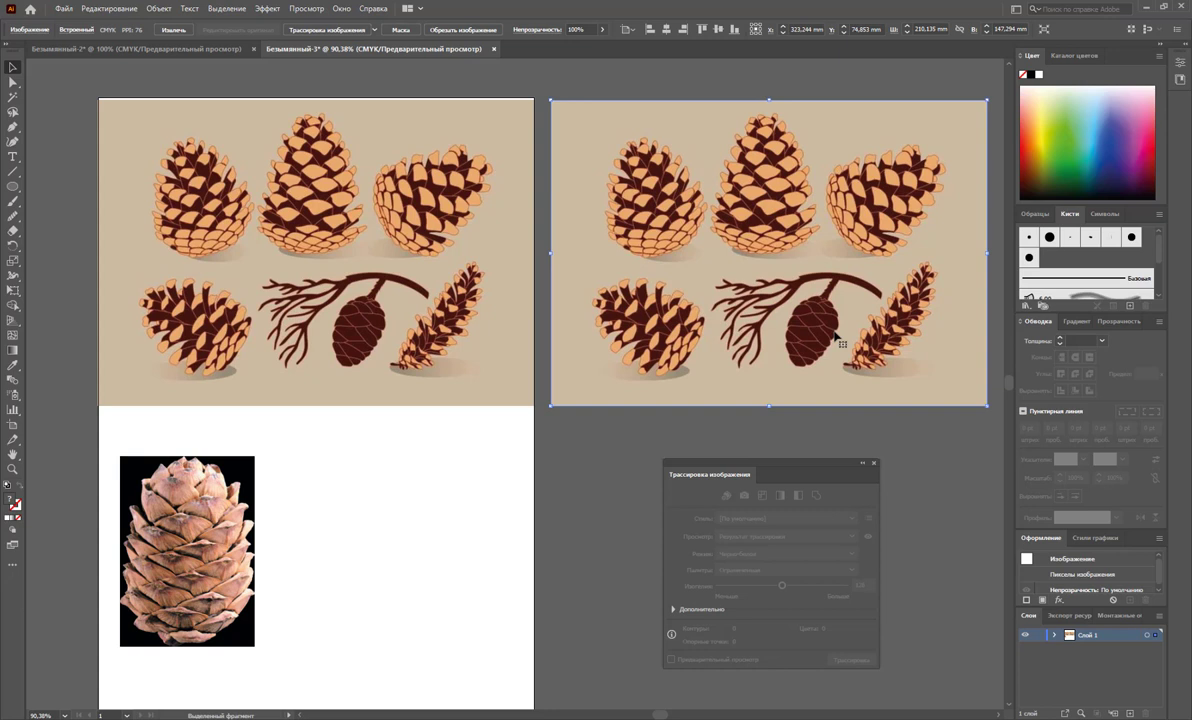
# - Reselect the copied illustration and trace it with the 3 Colors preset, with Preview on
pyautogui.click(563, 456)
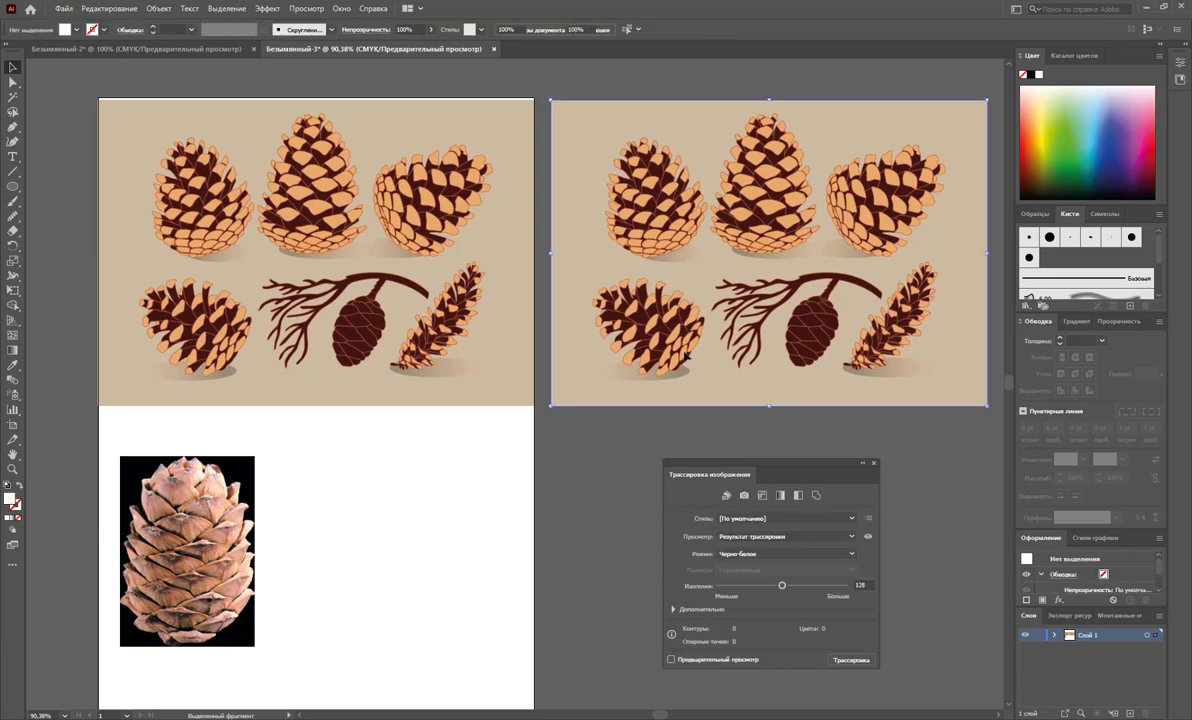
pyautogui.click(687, 355)
pyautogui.click(815, 519)
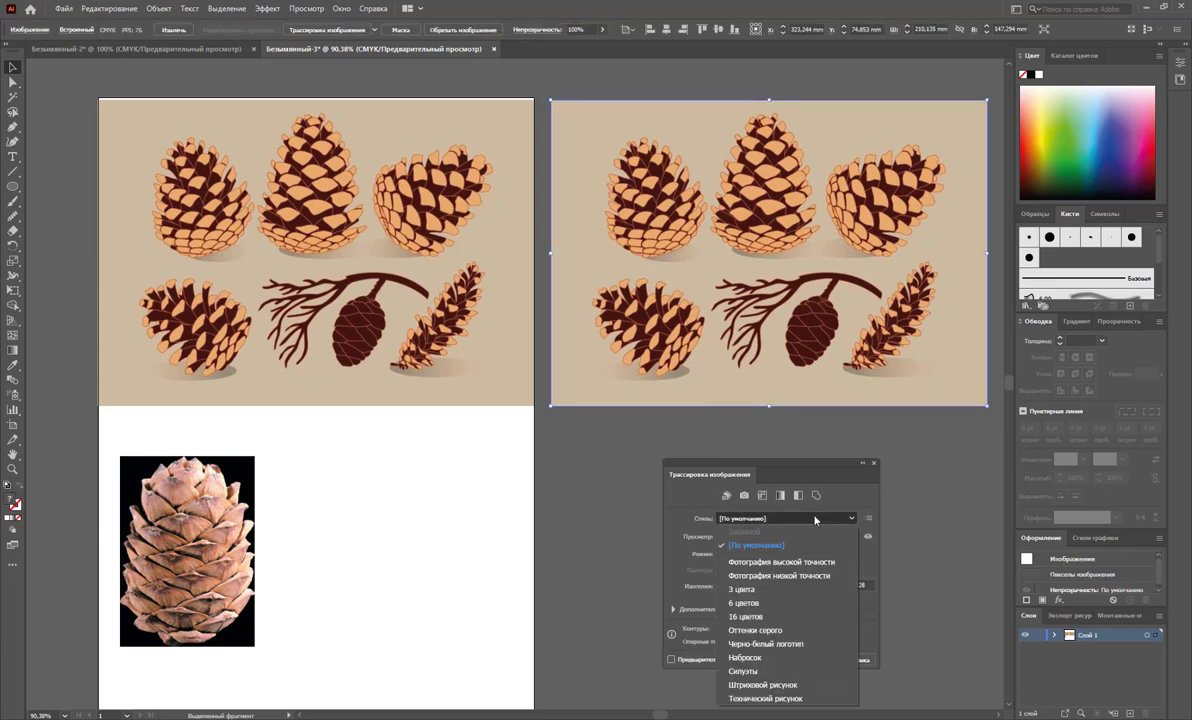
pyautogui.click(795, 596)
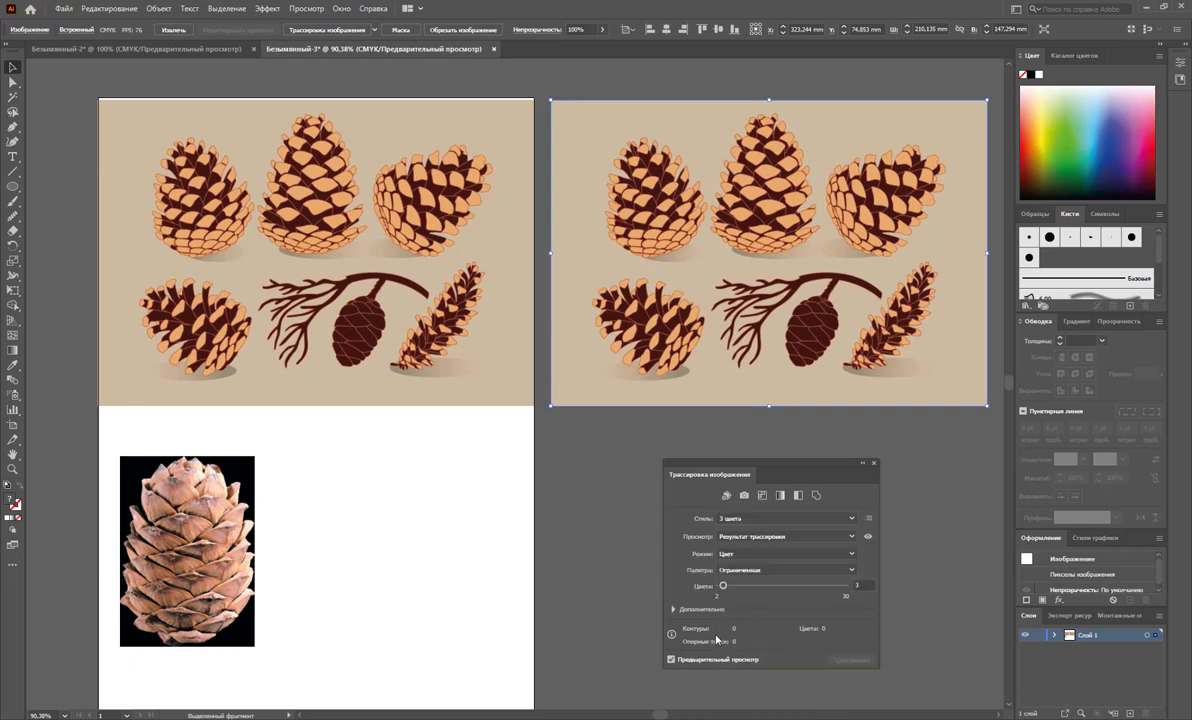
pyautogui.click(686, 662)
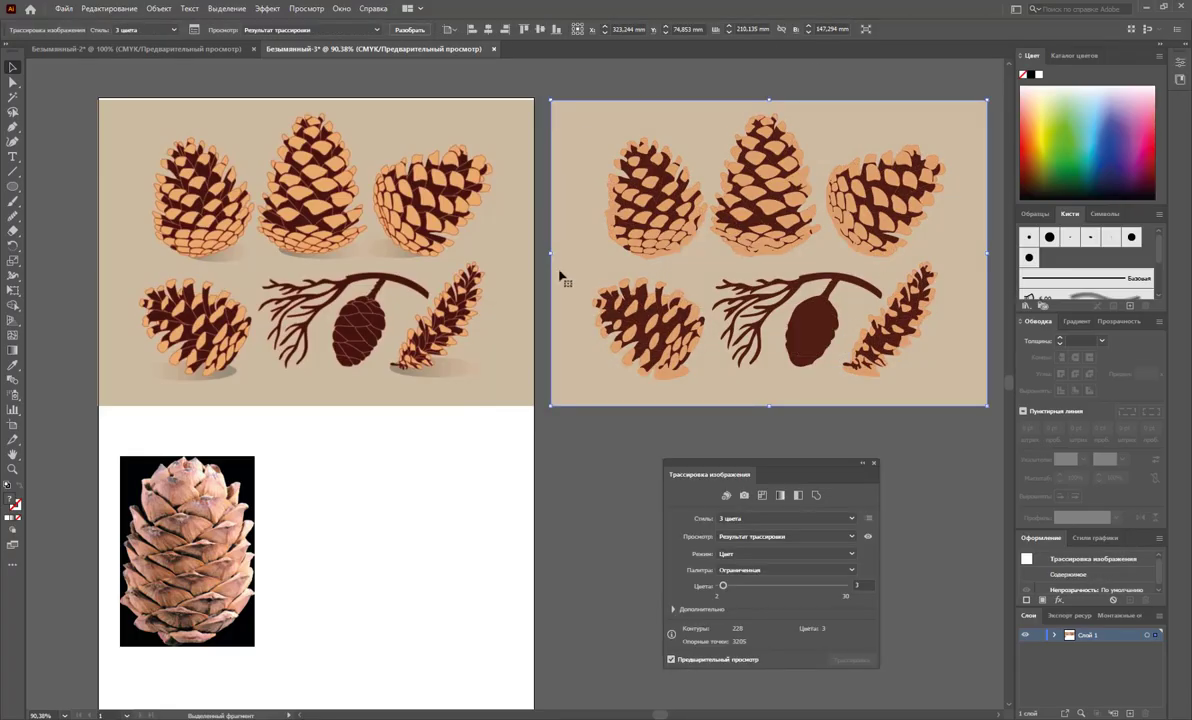
# - Switch the trace to the 6 Colors preset, giving 1116 paths and 6 colours
pyautogui.click(790, 518)
pyautogui.click(770, 604)
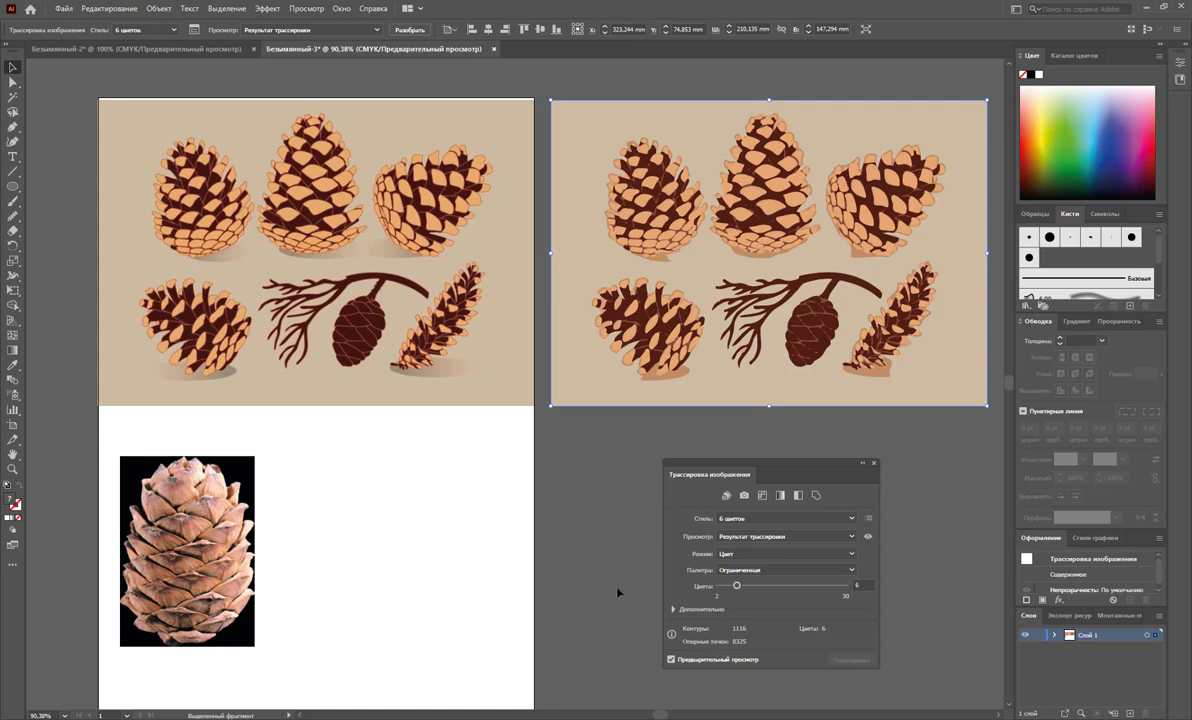
pyautogui.click(158, 9)
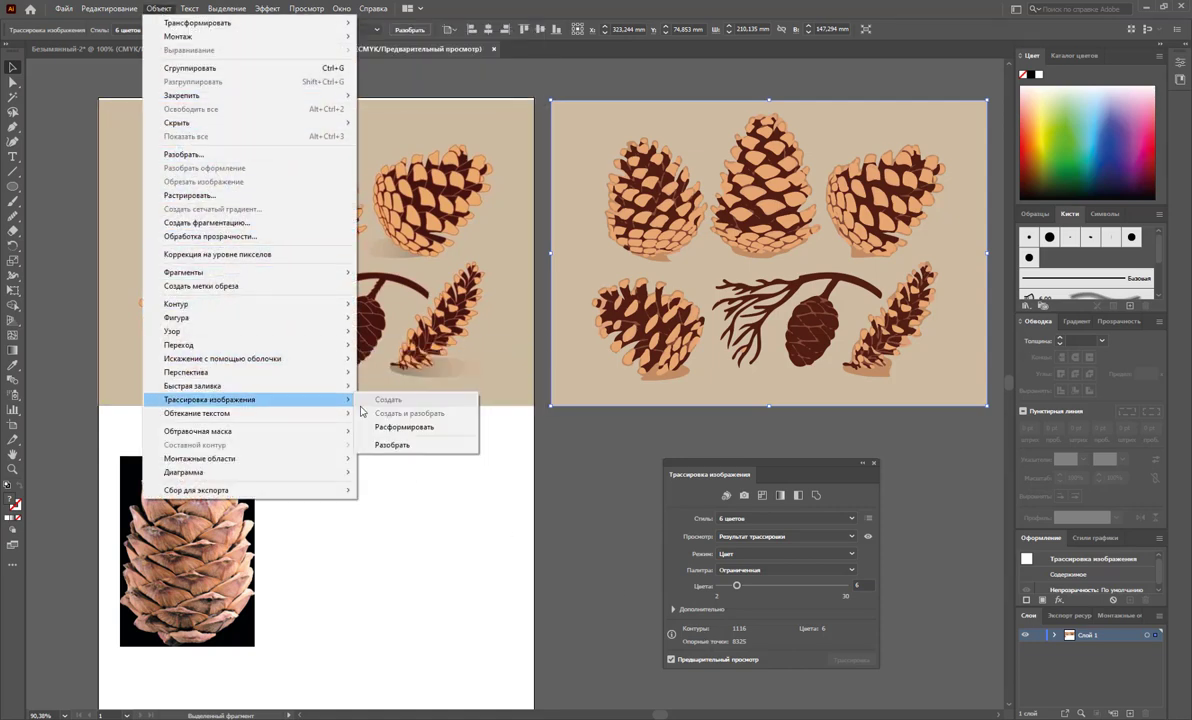
pyautogui.moveTo(210, 399)
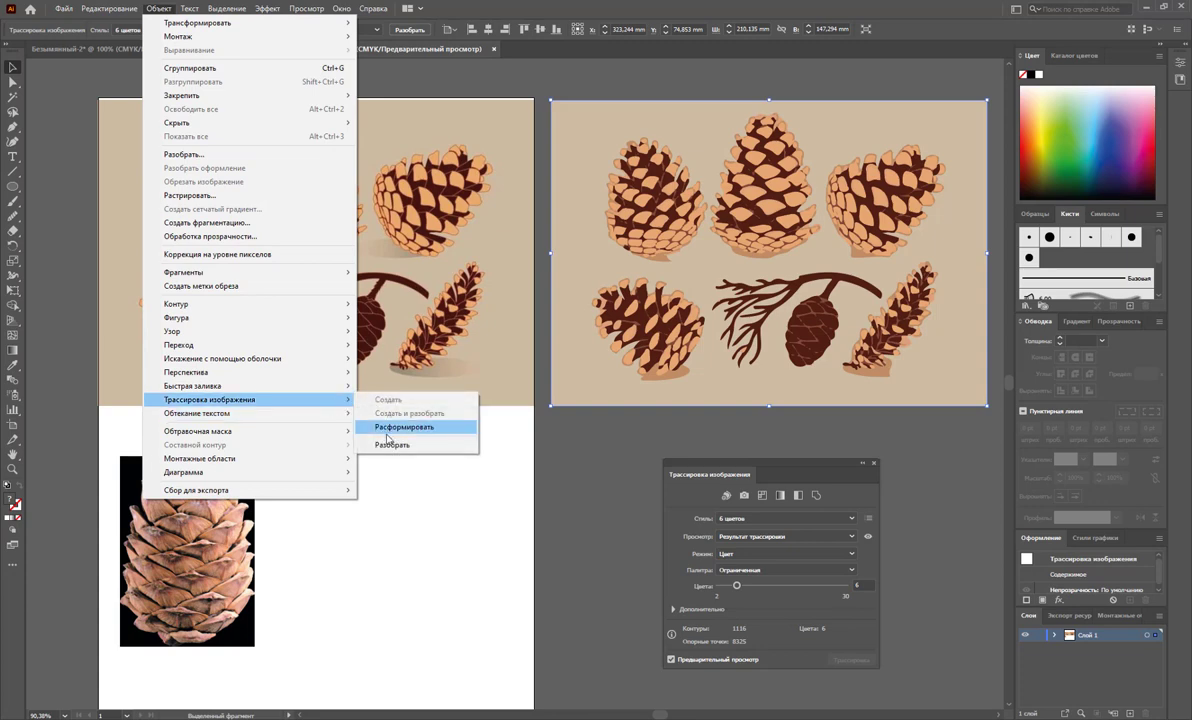
# - Expand the 6-colour trace into editable paths and ungroup them
pyautogui.click(395, 444)
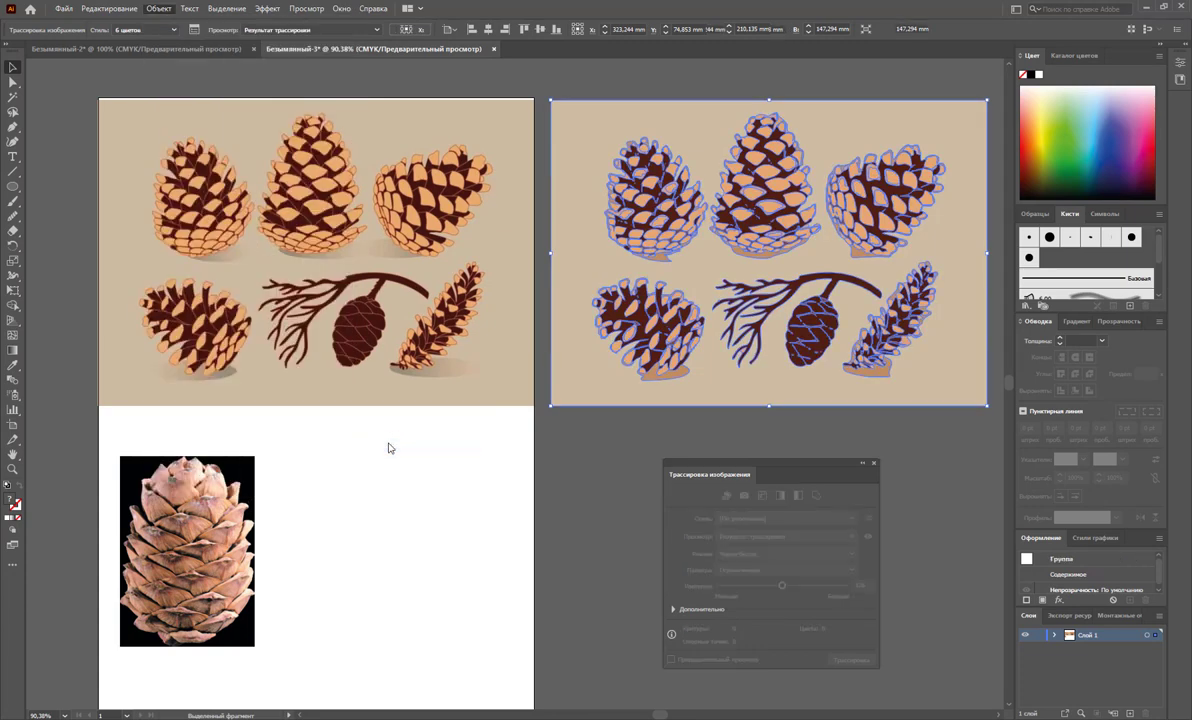
pyautogui.click(567, 447)
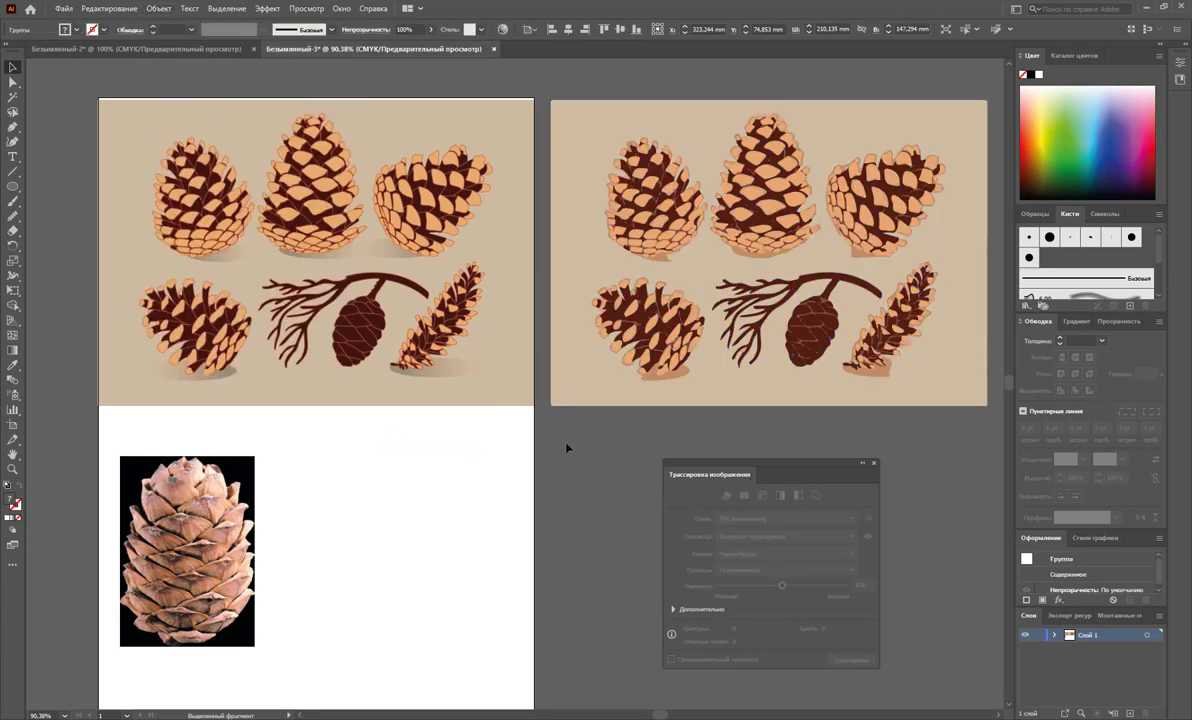
pyautogui.rightClick(581, 380)
pyautogui.click(600, 479)
# - Delete the beige background shape so only the cones remain
pyautogui.click(592, 511)
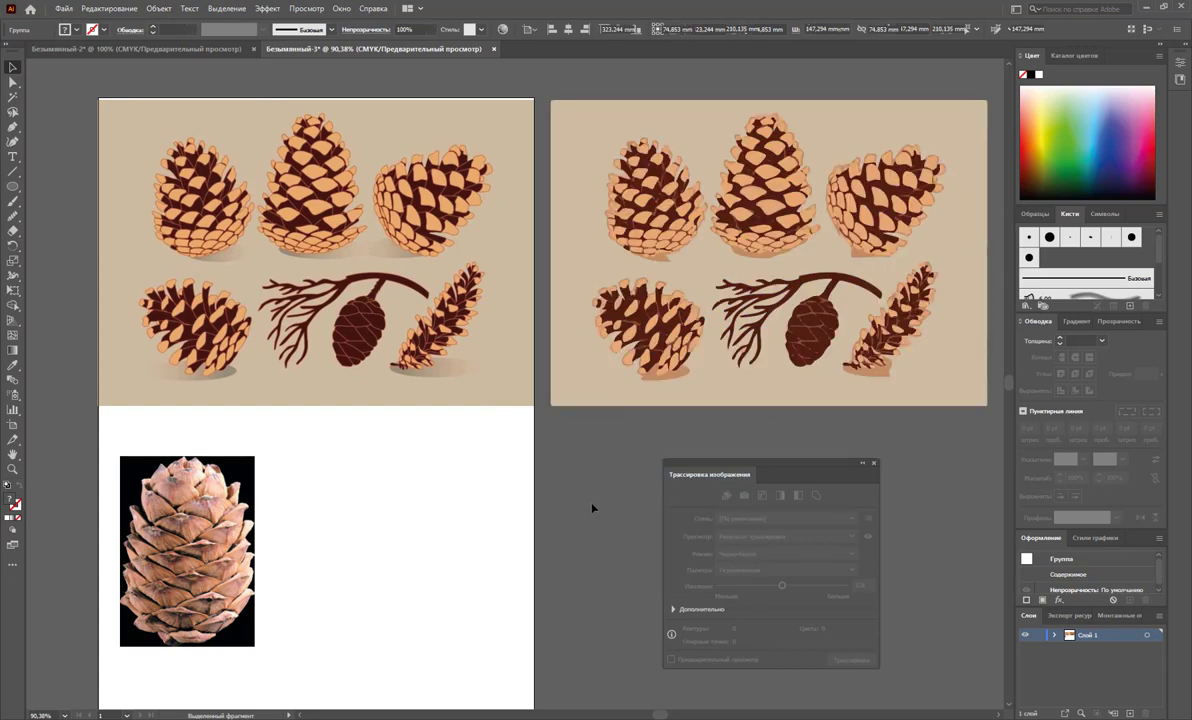
pyautogui.click(589, 400)
pyautogui.press('Delete')
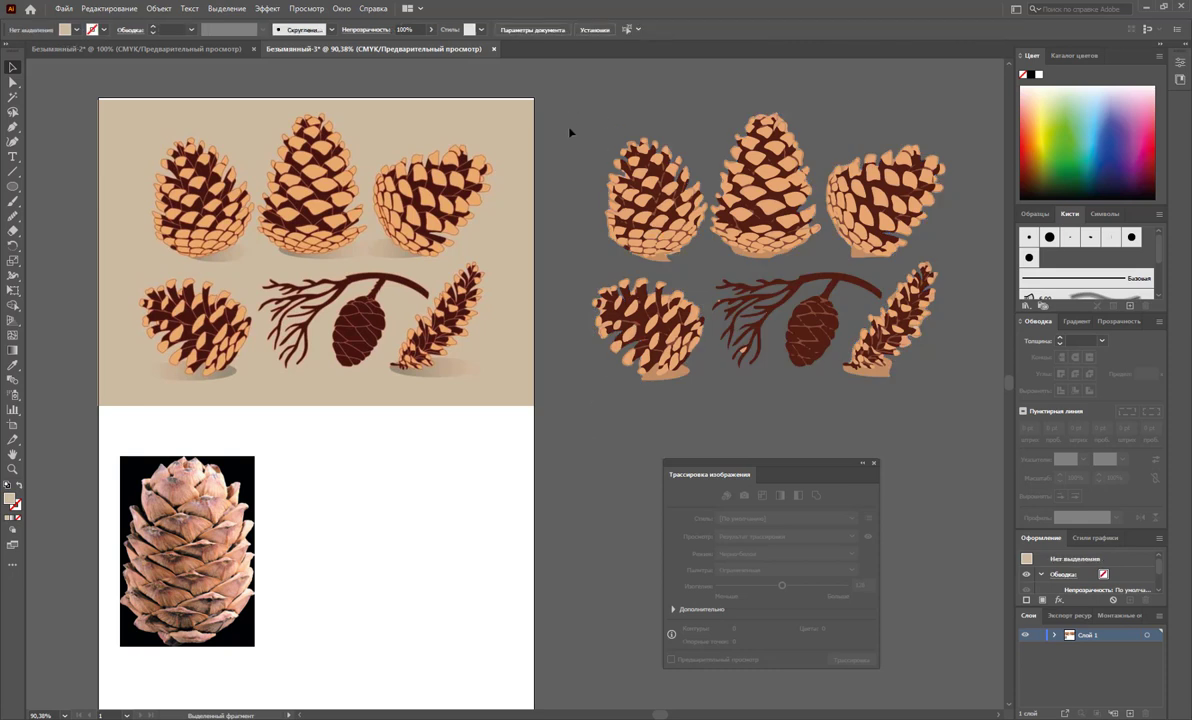
# - Shift the top-left traced cone left and delete the stray fragments near the cones and branch top
pyautogui.moveTo(688, 228); pyautogui.dragTo(620, 225)
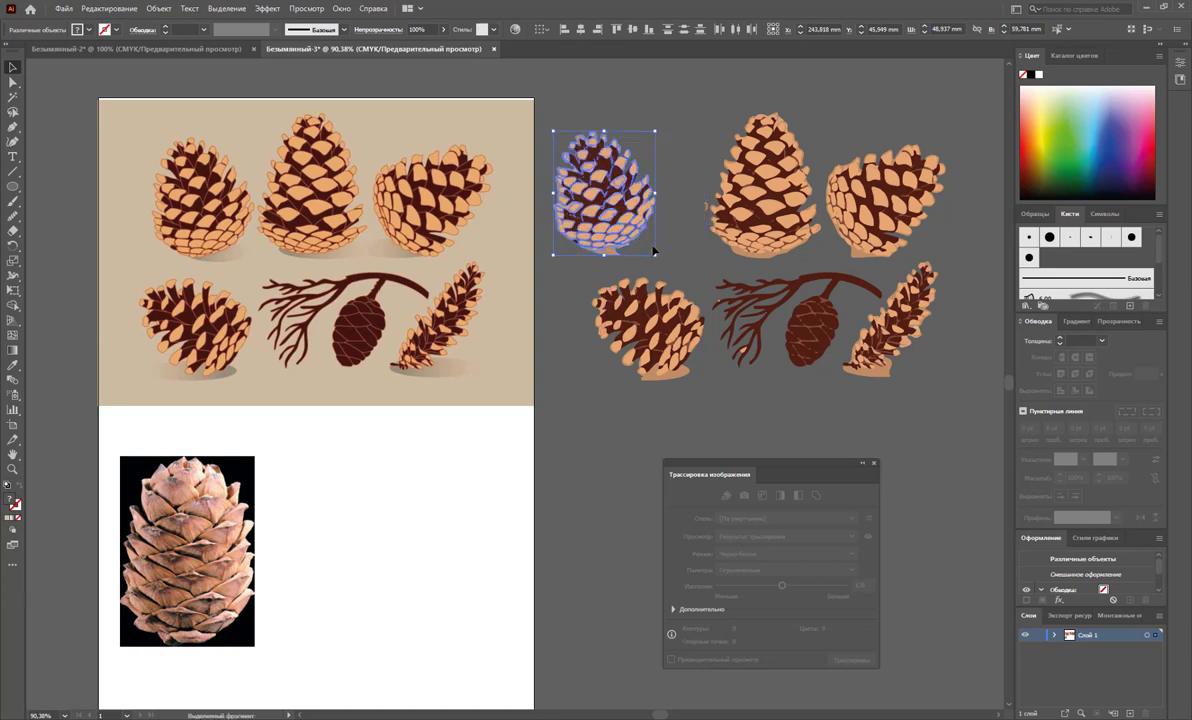
pyautogui.click(668, 244)
pyautogui.click(605, 212)
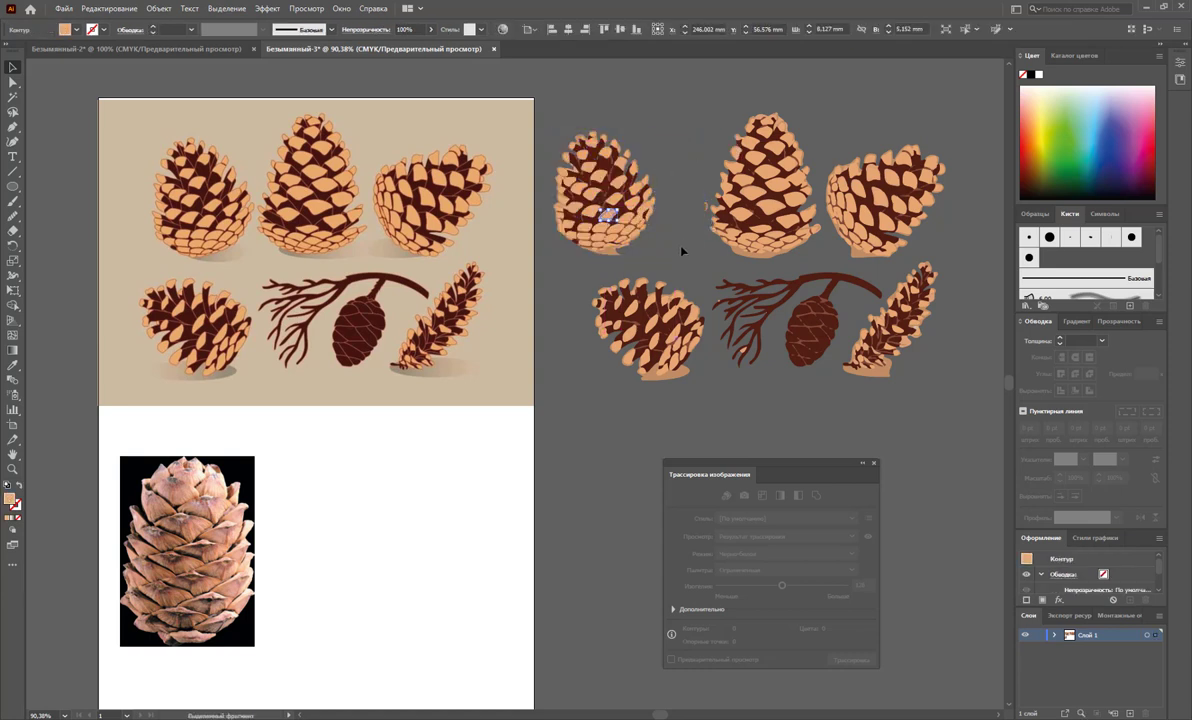
pyautogui.moveTo(548, 122)
pyautogui.mouseDown()
pyautogui.moveTo(645, 258)
pyautogui.moveTo(588, 279)
pyautogui.mouseUp()
pyautogui.click(614, 264)
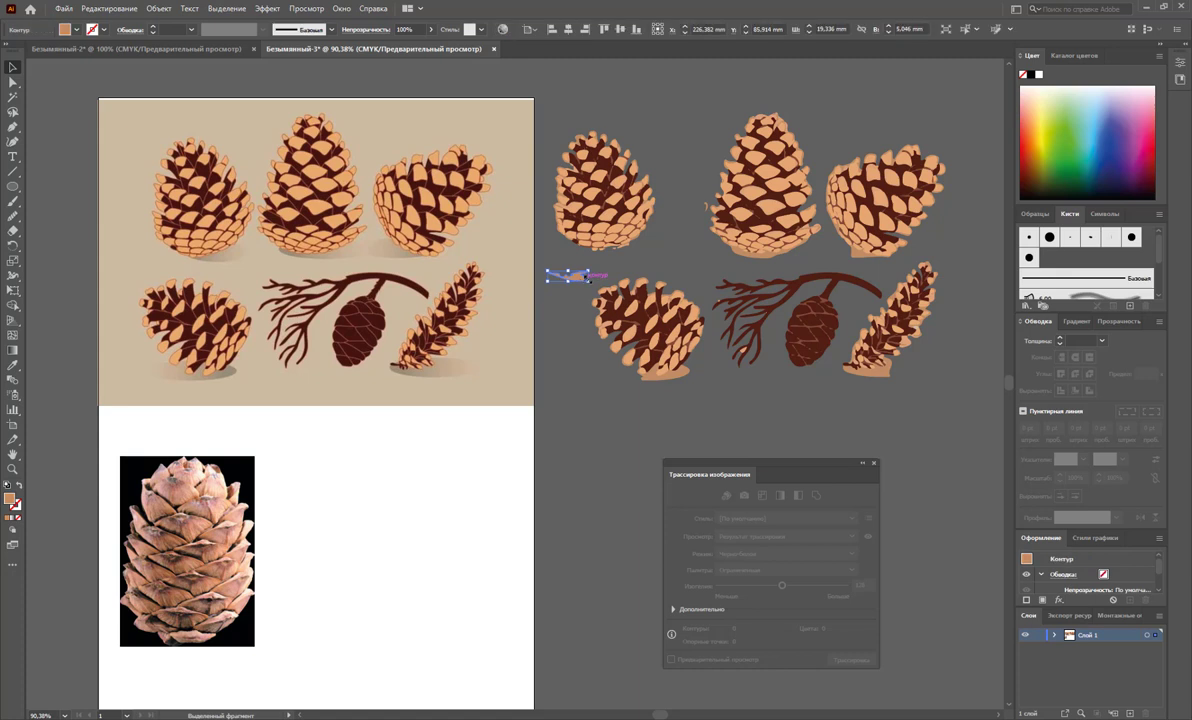
pyautogui.press('Delete')
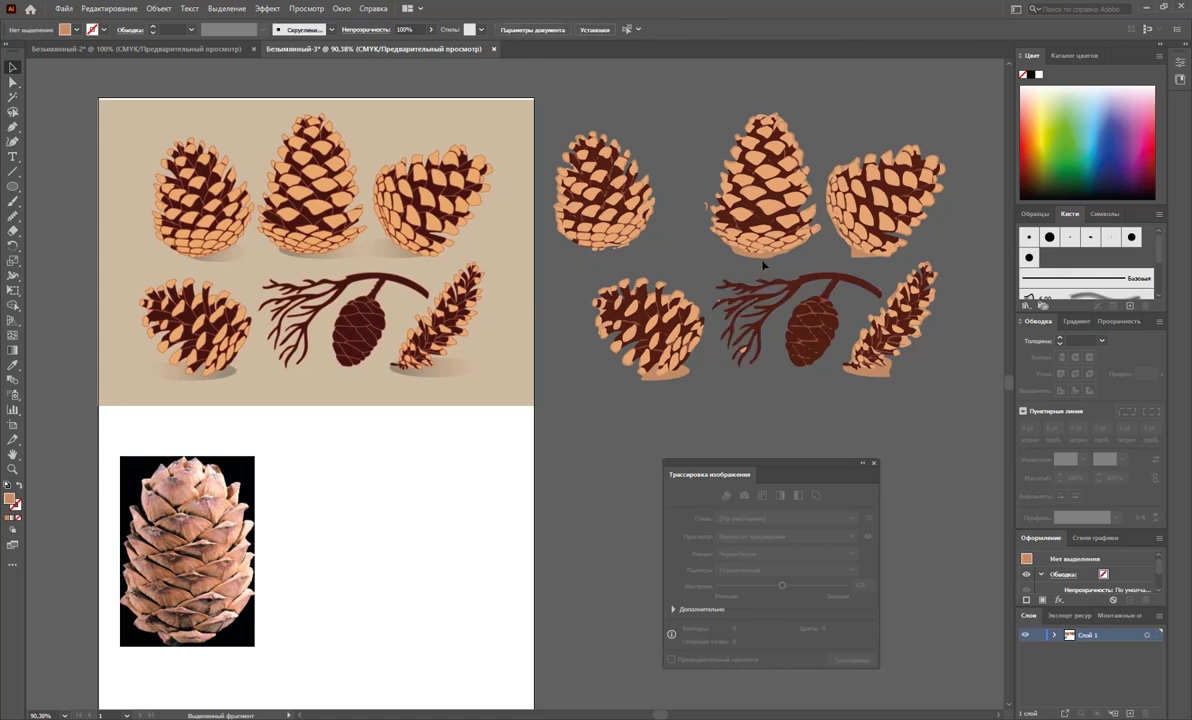
pyautogui.moveTo(763, 265); pyautogui.dragTo(748, 285)
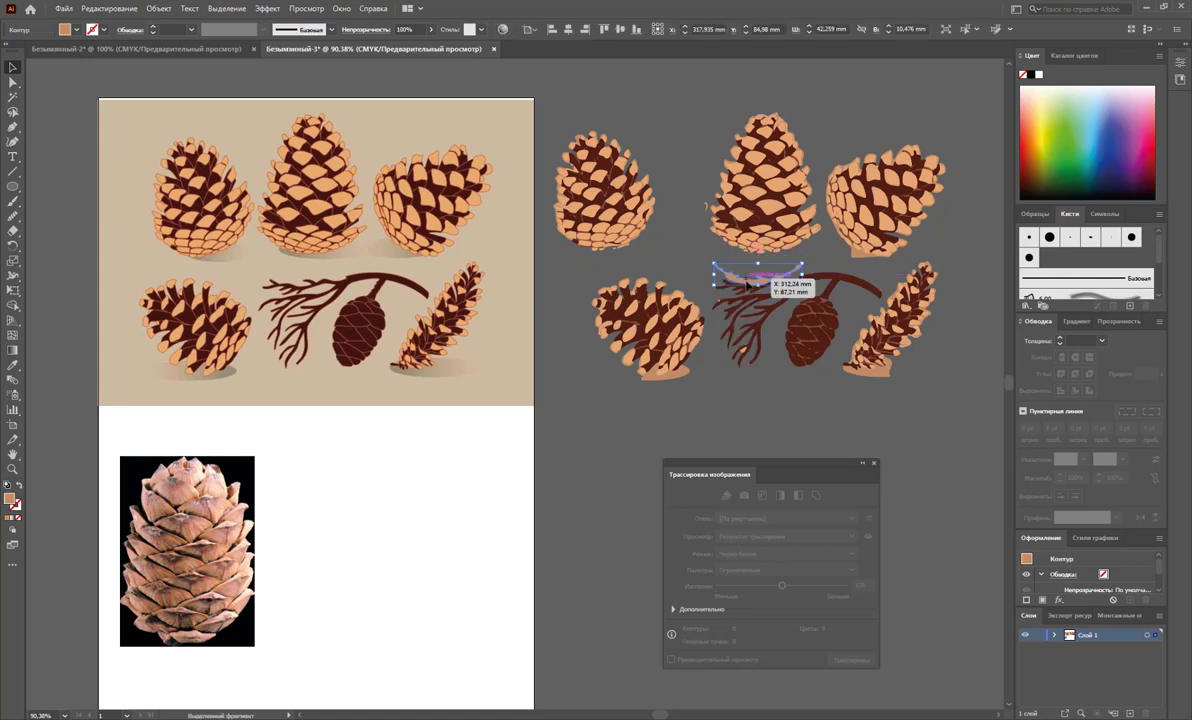
pyautogui.press('Delete')
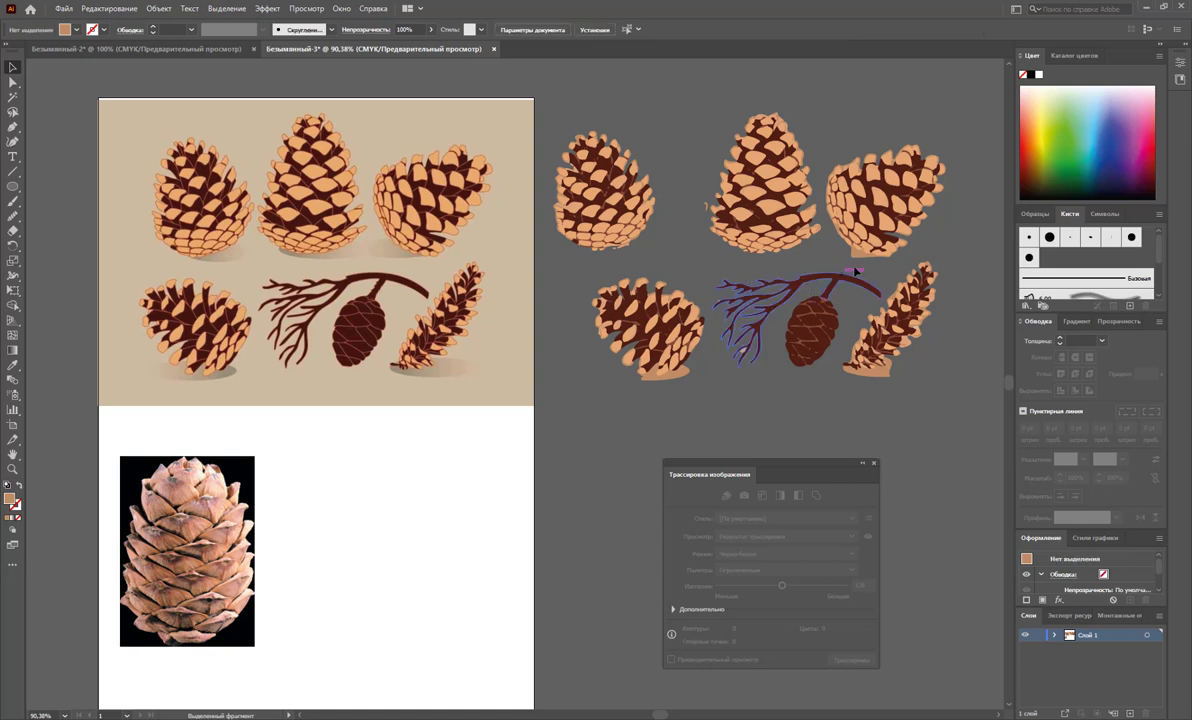
# - Delete both lower cones' base shadows and move the original illustration below the traced cones
pyautogui.click(880, 376)
pyautogui.press('Delete')
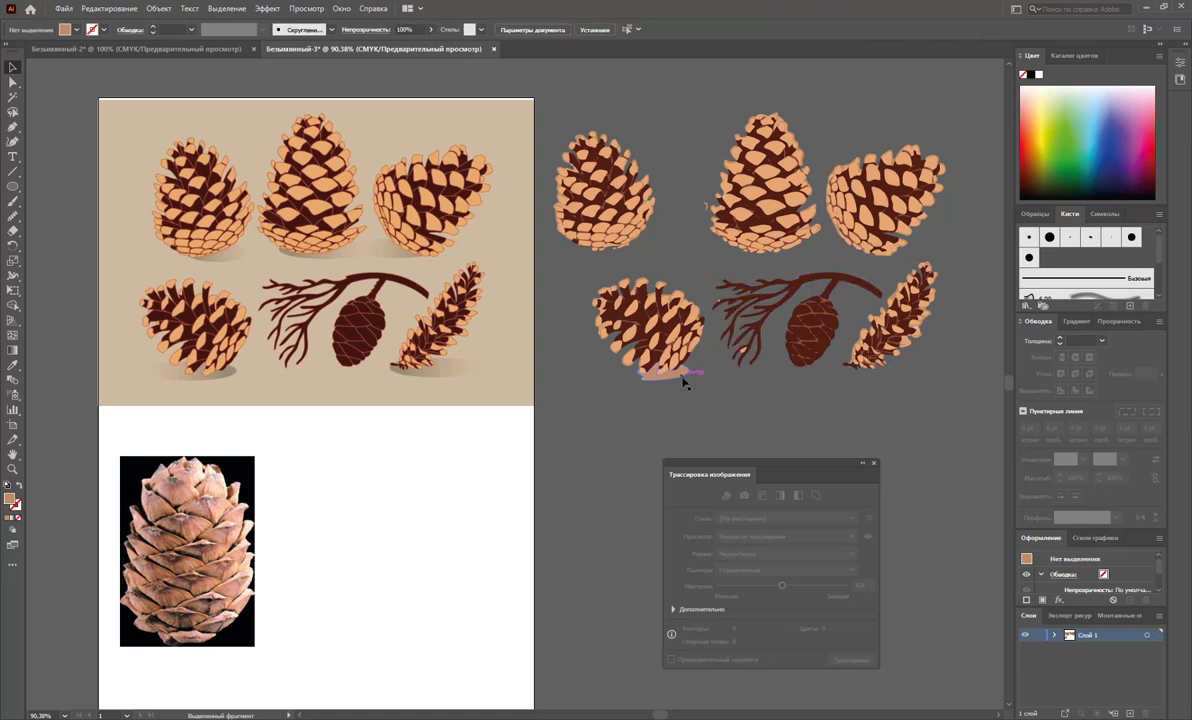
pyautogui.press('Delete')
pyautogui.moveTo(786, 468); pyautogui.dragTo(419, 450)
pyautogui.moveTo(232, 175); pyautogui.dragTo(683, 483)
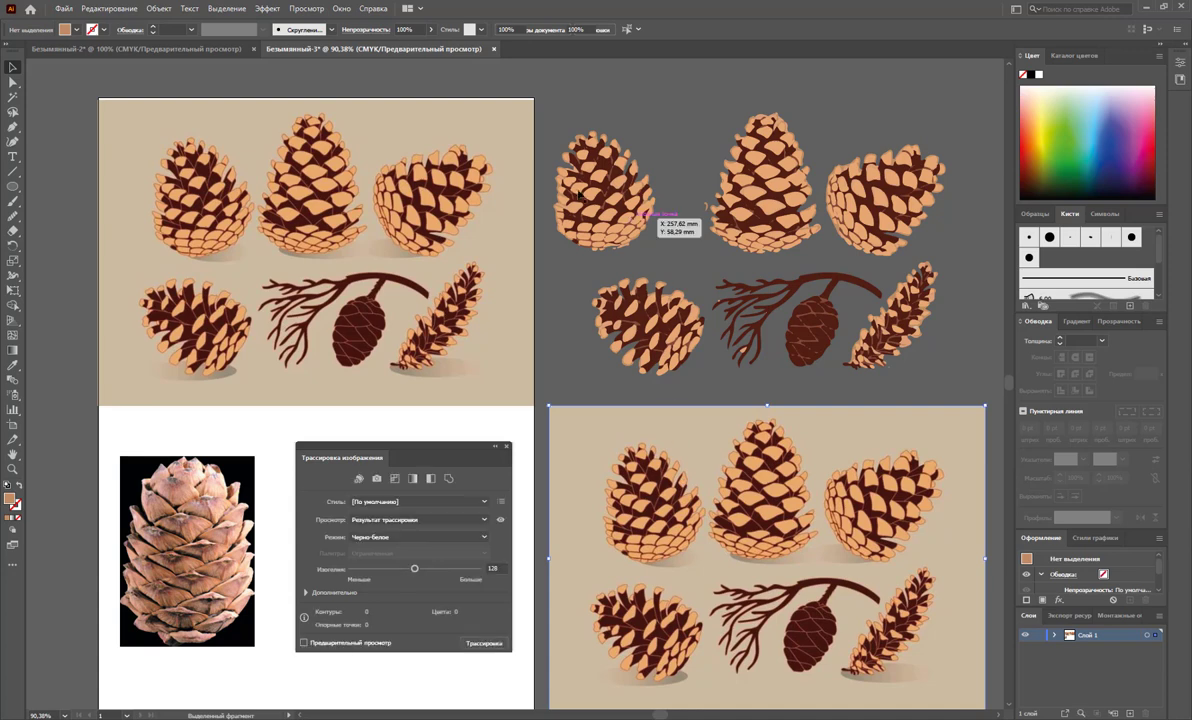
# - Trace the lower copy with the High Fidelity Photo preset, giving 3429 paths and 2983 colours
pyautogui.scroll(-1, 645, 300)
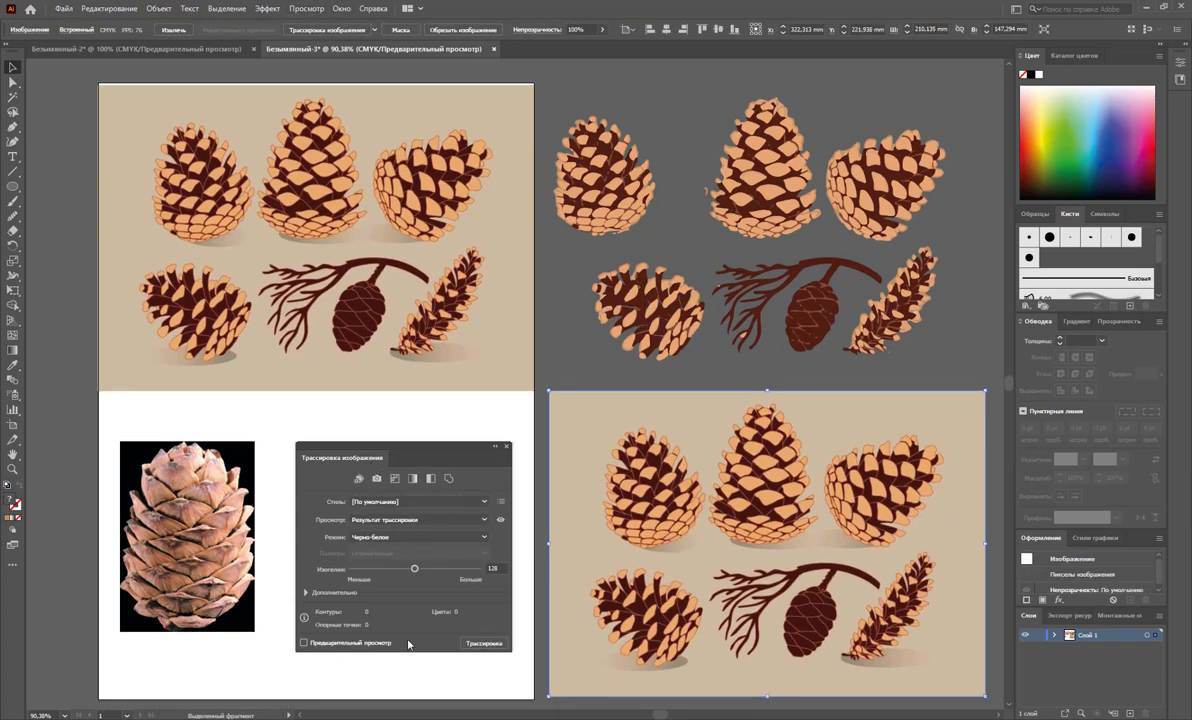
pyautogui.click(303, 643)
pyautogui.click(432, 503)
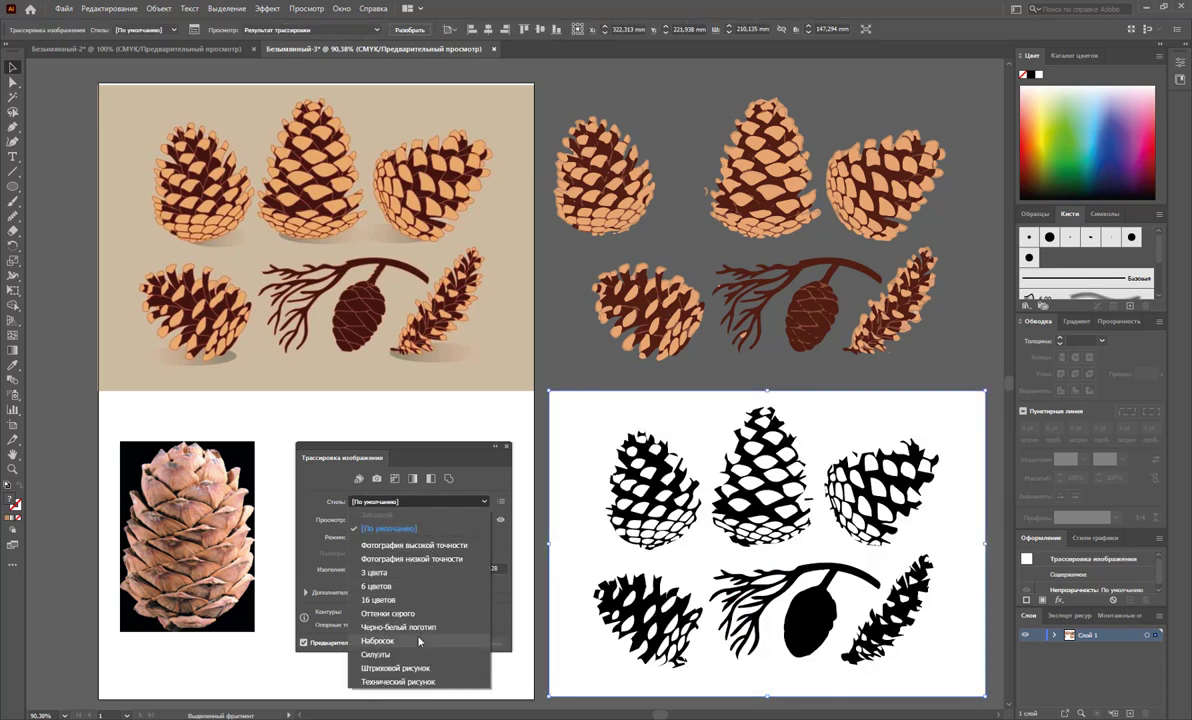
pyautogui.click(431, 546)
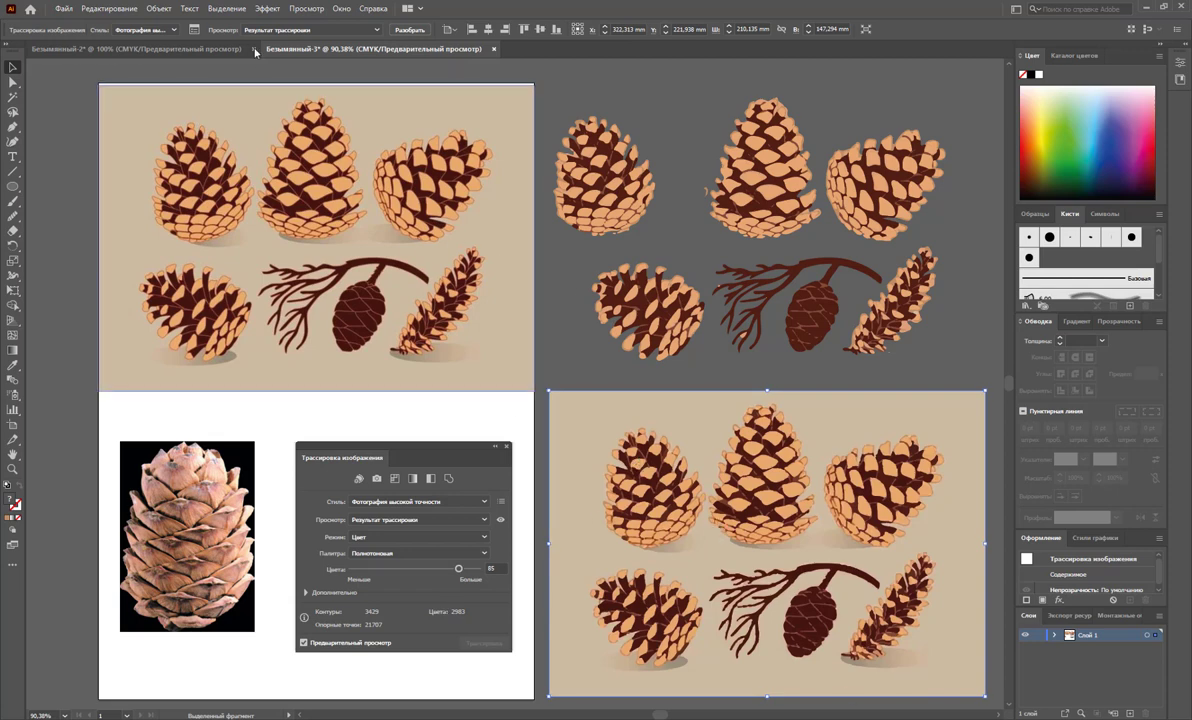
# - Expand the High Fidelity Photo trace into editable paths and select its beige background shape
pyautogui.click(160, 9)
pyautogui.moveTo(210, 399)
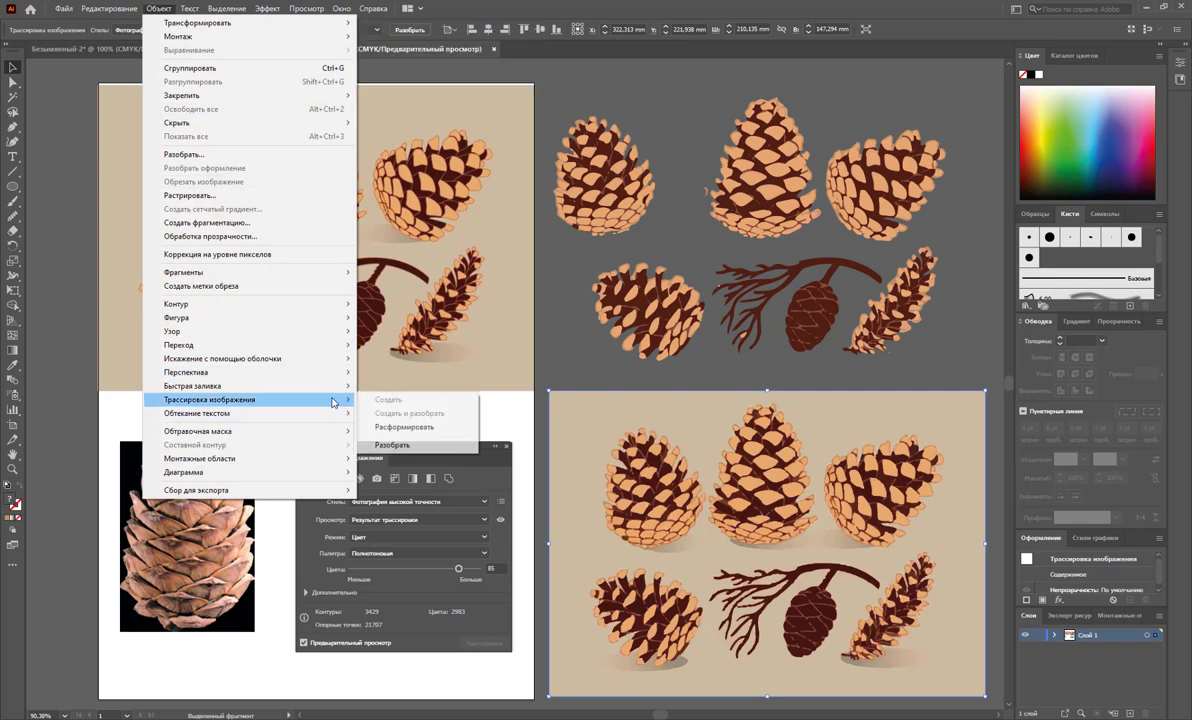
pyautogui.click(403, 446)
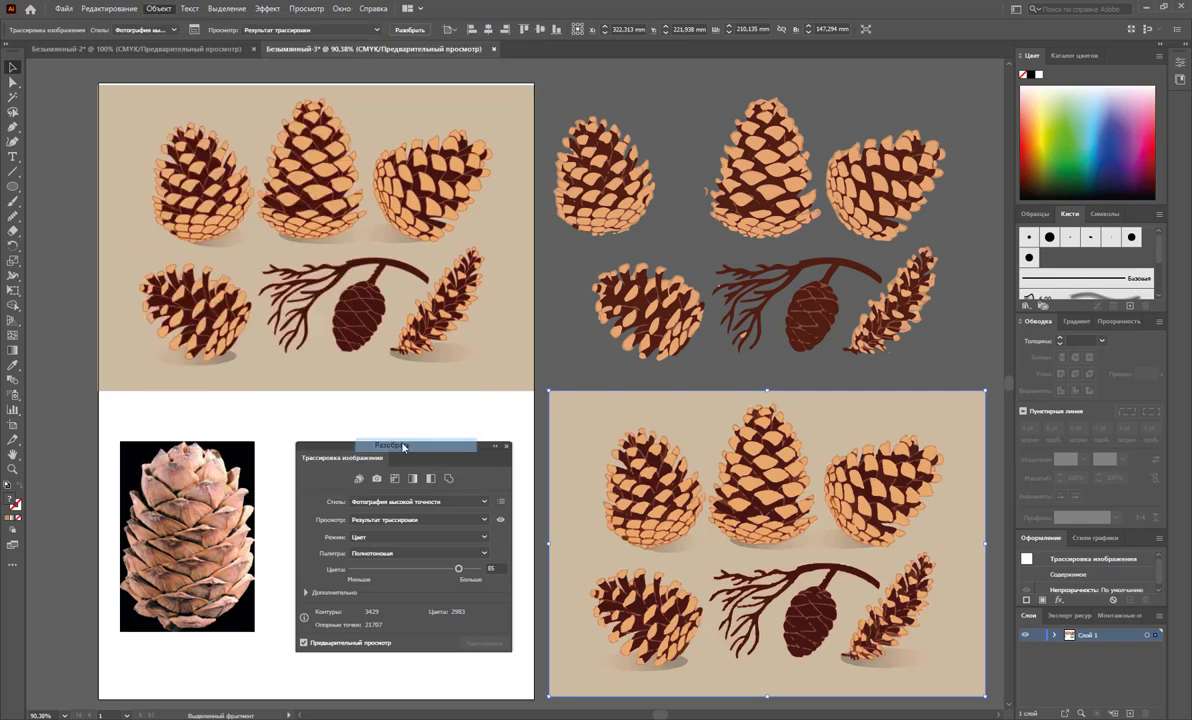
pyautogui.click(563, 352)
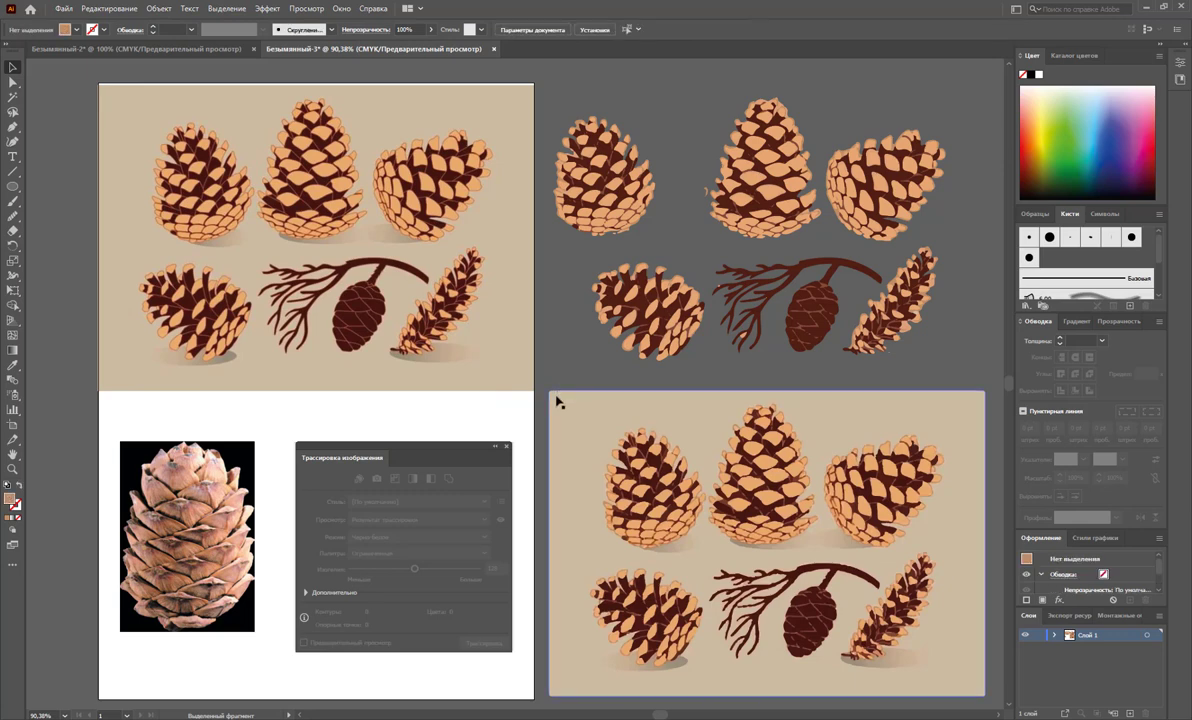
pyautogui.click(559, 399)
pyautogui.rightClick(557, 397)
pyautogui.click(606, 499)
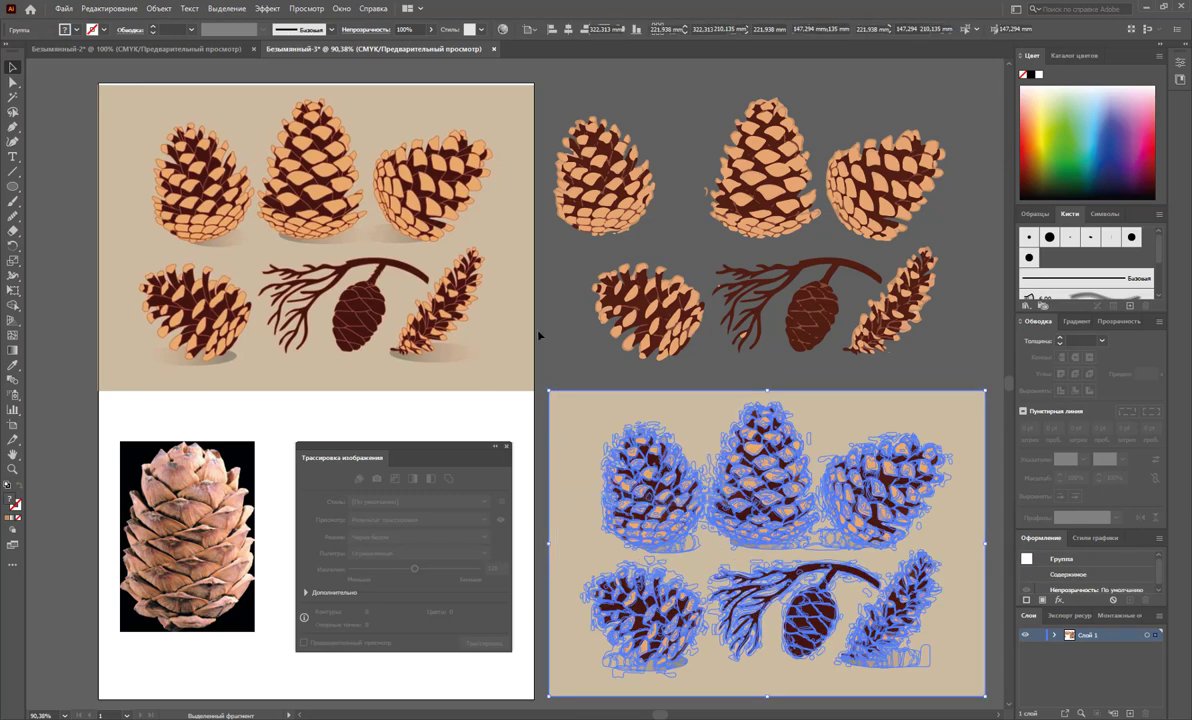
pyautogui.click(578, 404)
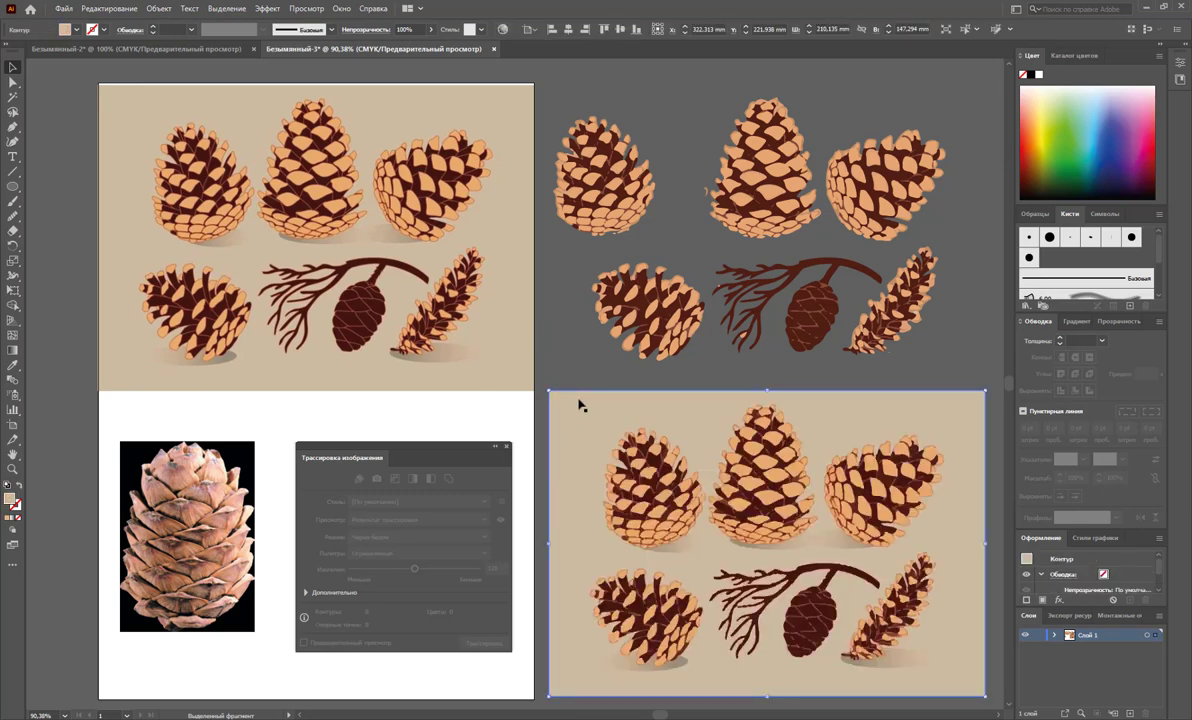
# - Delete the beige background rectangle behind the high-fidelity traced cones
pyautogui.press('Delete')
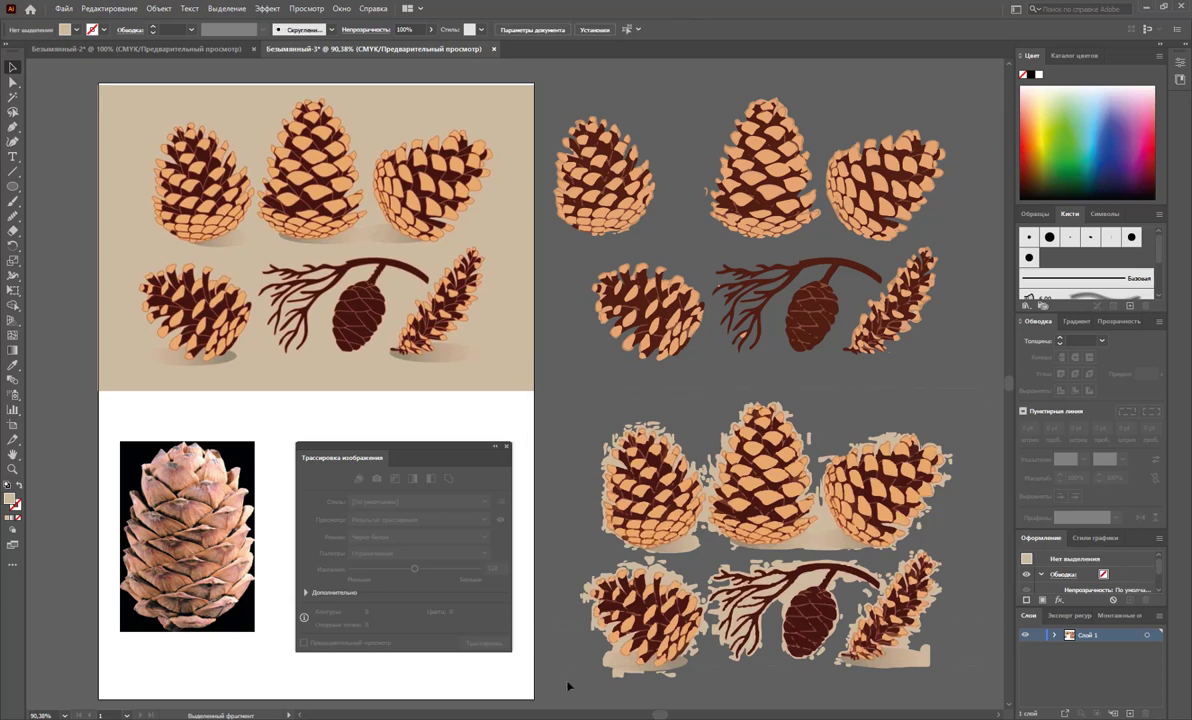
pyautogui.moveTo(556, 680); pyautogui.dragTo(601, 697)
pyautogui.click(722, 702)
pyautogui.moveTo(545, 105); pyautogui.dragTo(704, 403)
pyautogui.click(704, 403)
# - Inspect small highlight shapes on the traced cones and pan around the view
pyautogui.click(615, 184)
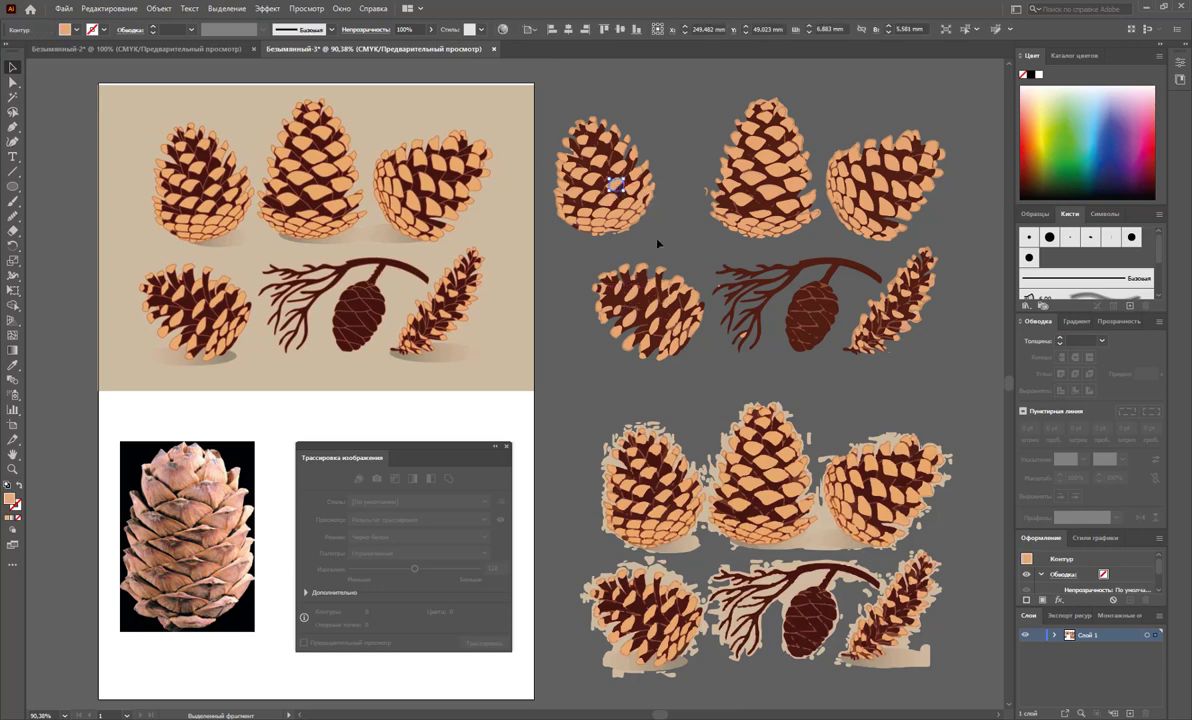
pyautogui.click(657, 243)
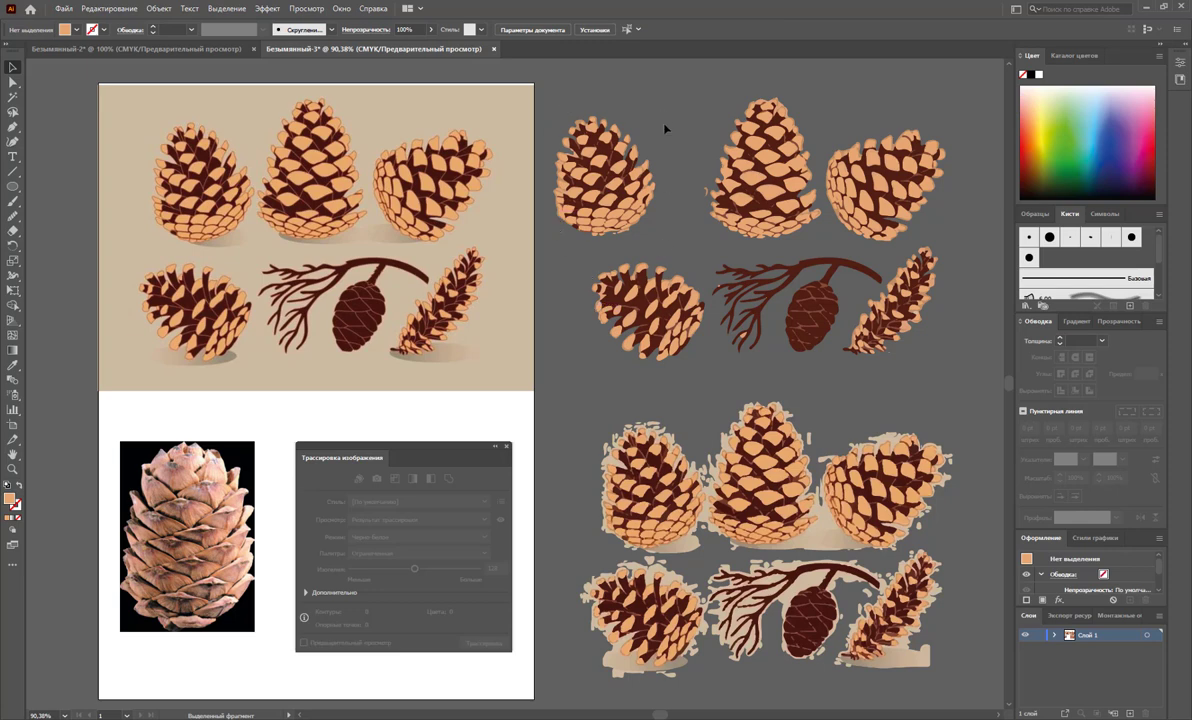
pyautogui.hscroll(-5, 664, 128)
pyautogui.hscroll(-5, 664, 128)
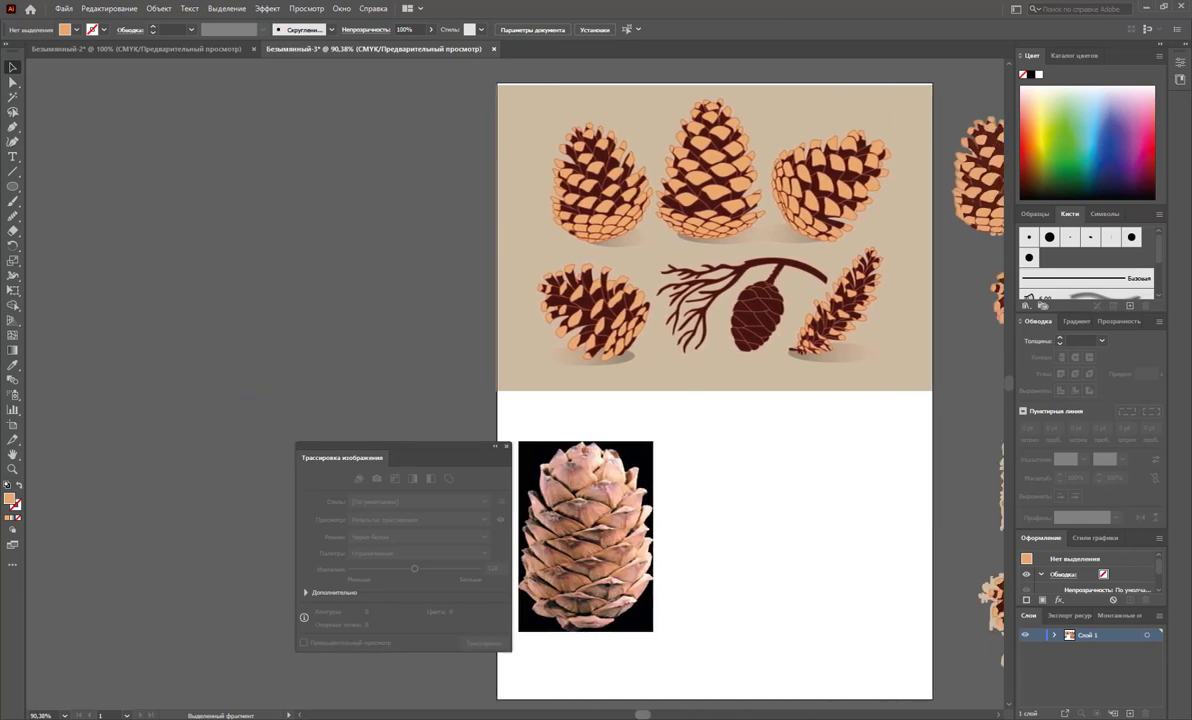
pyautogui.hscroll(9, 664, 128)
pyautogui.hscroll(1, 664, 128)
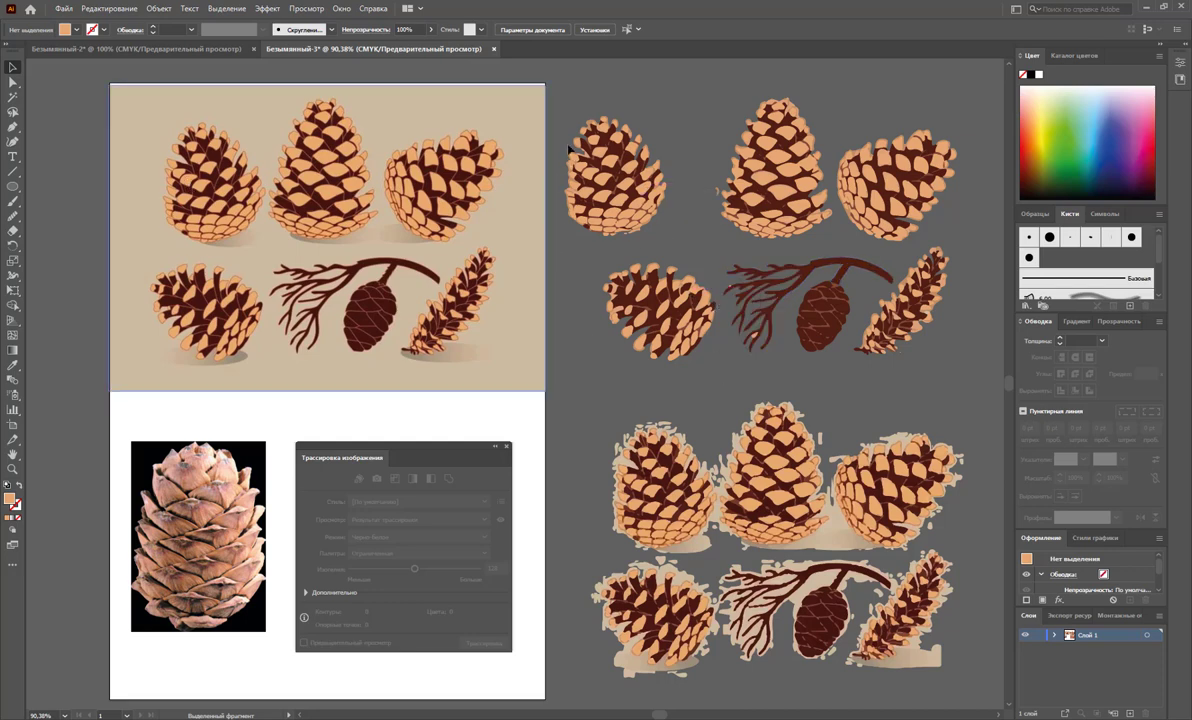
# - Alt-drag a copy of the top-left traced pinecone left of the artboard and zoom in on it
pyautogui.click(648, 201)
pyautogui.moveTo(648, 201); pyautogui.dragTo(80, 203)
pyautogui.click(13, 469)
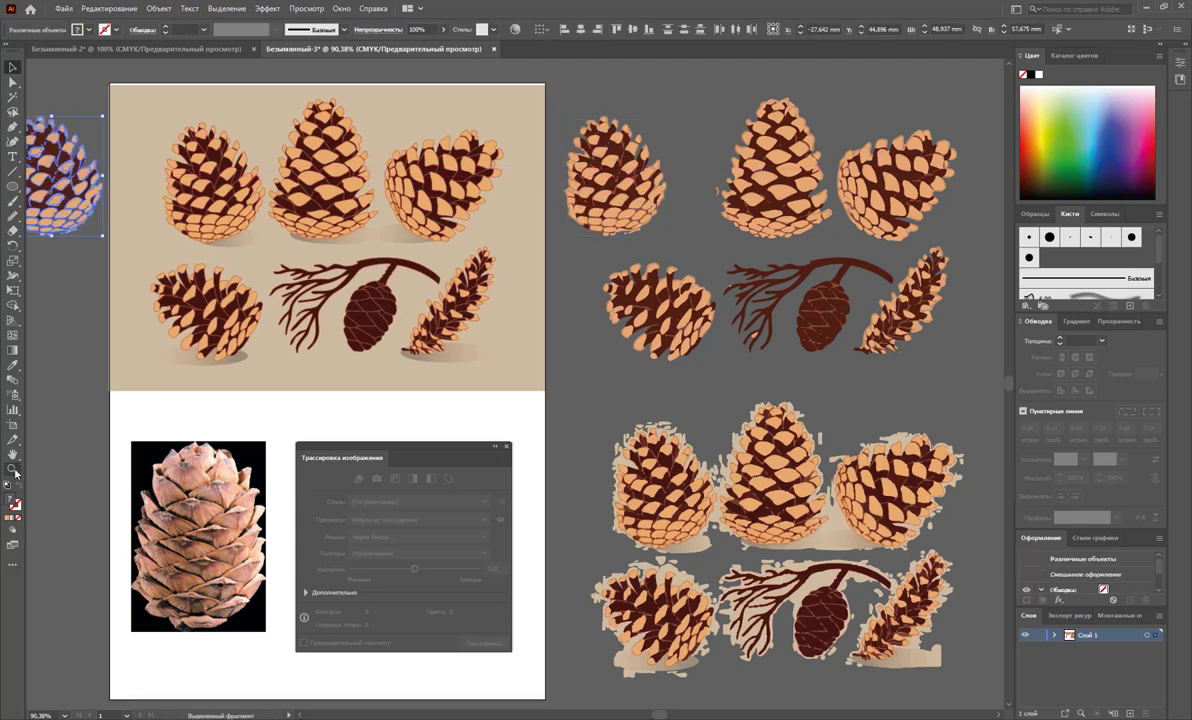
pyautogui.click(145, 205)
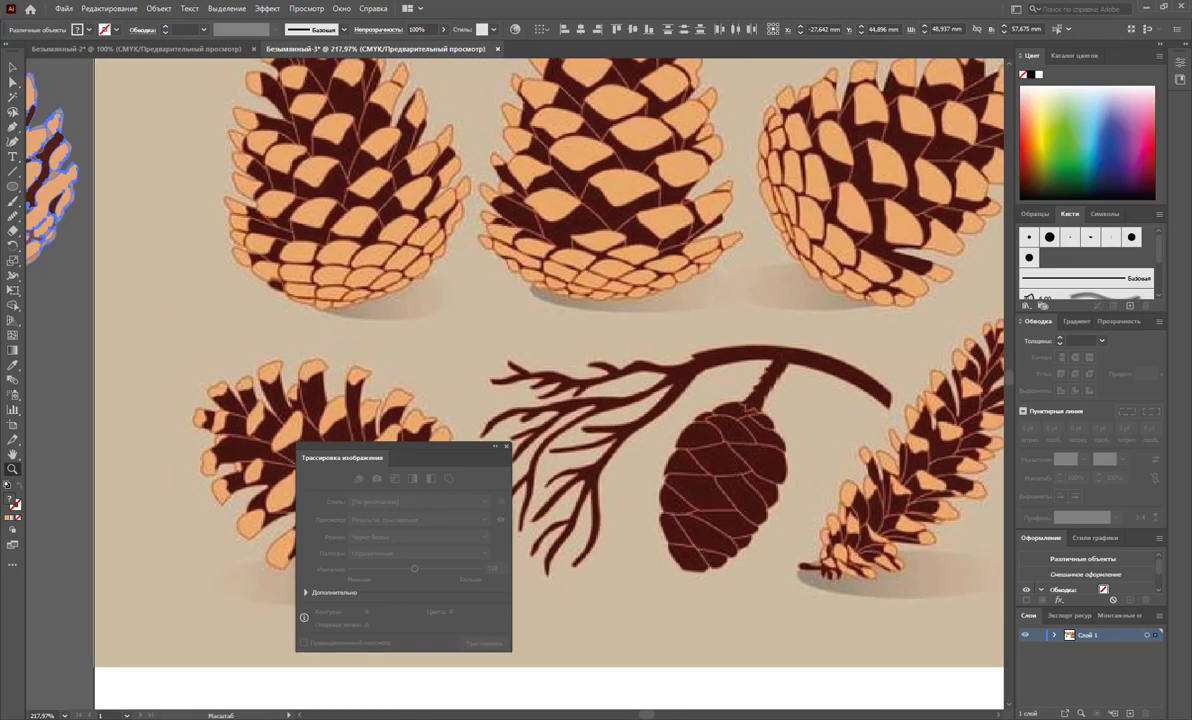
pyautogui.scroll(1, 633, 716)
pyautogui.hscroll(-3, 633, 716)
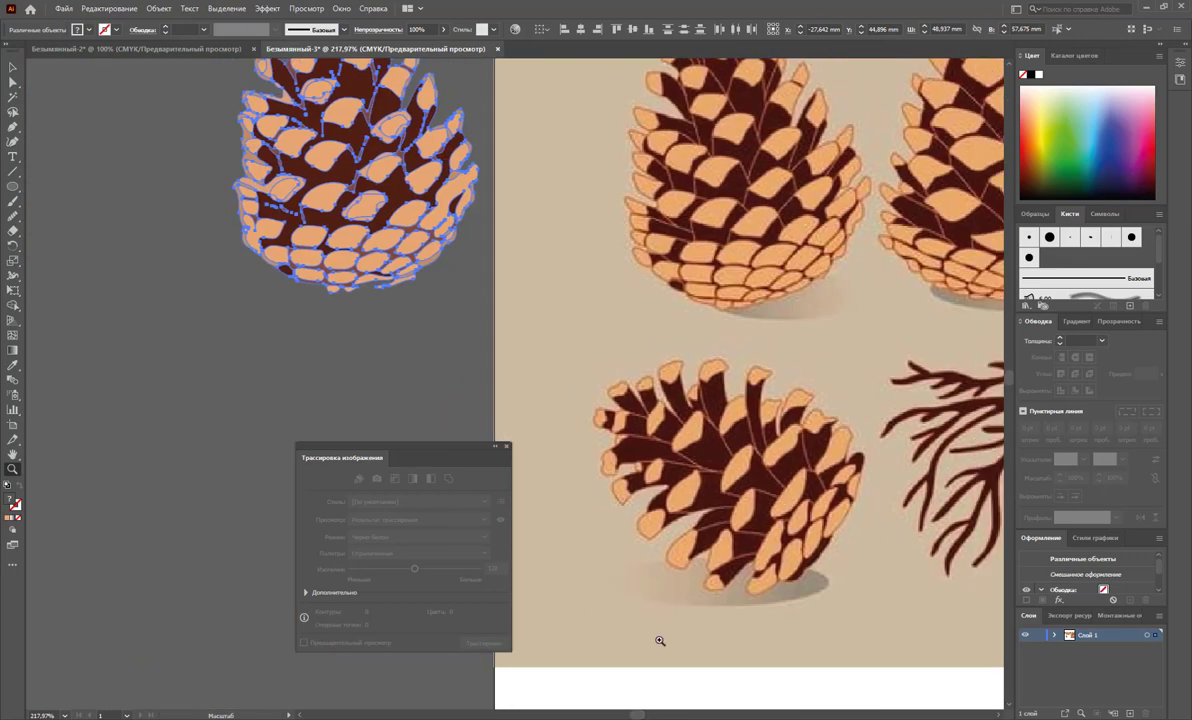
pyautogui.scroll(3, 660, 638)
pyautogui.click(12, 68)
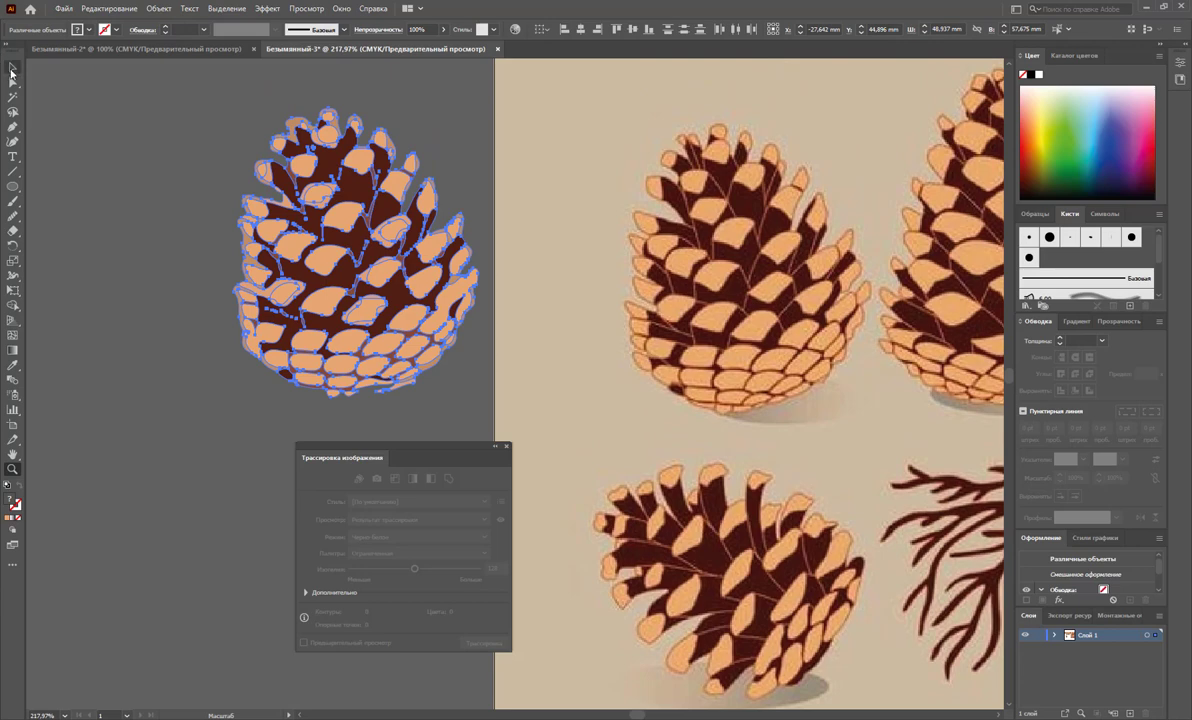
pyautogui.click(83, 173)
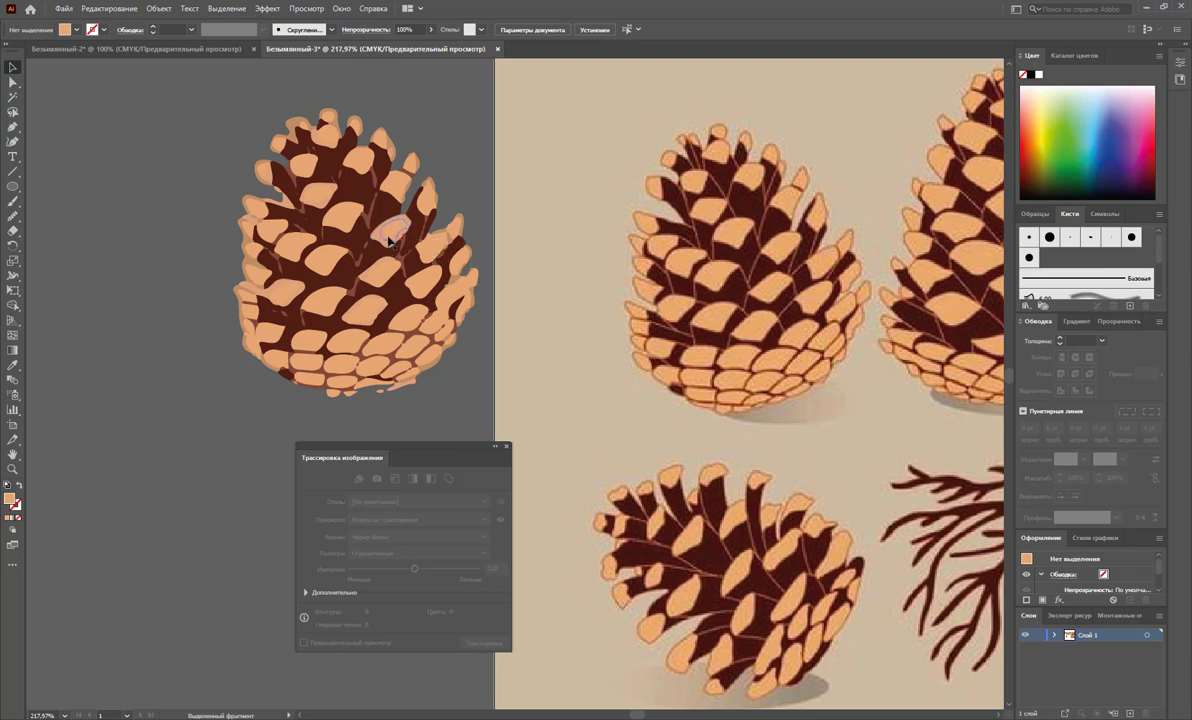
# - Select and deselect the pinecone picture on the artboard, then zoom back out
pyautogui.click(498, 183)
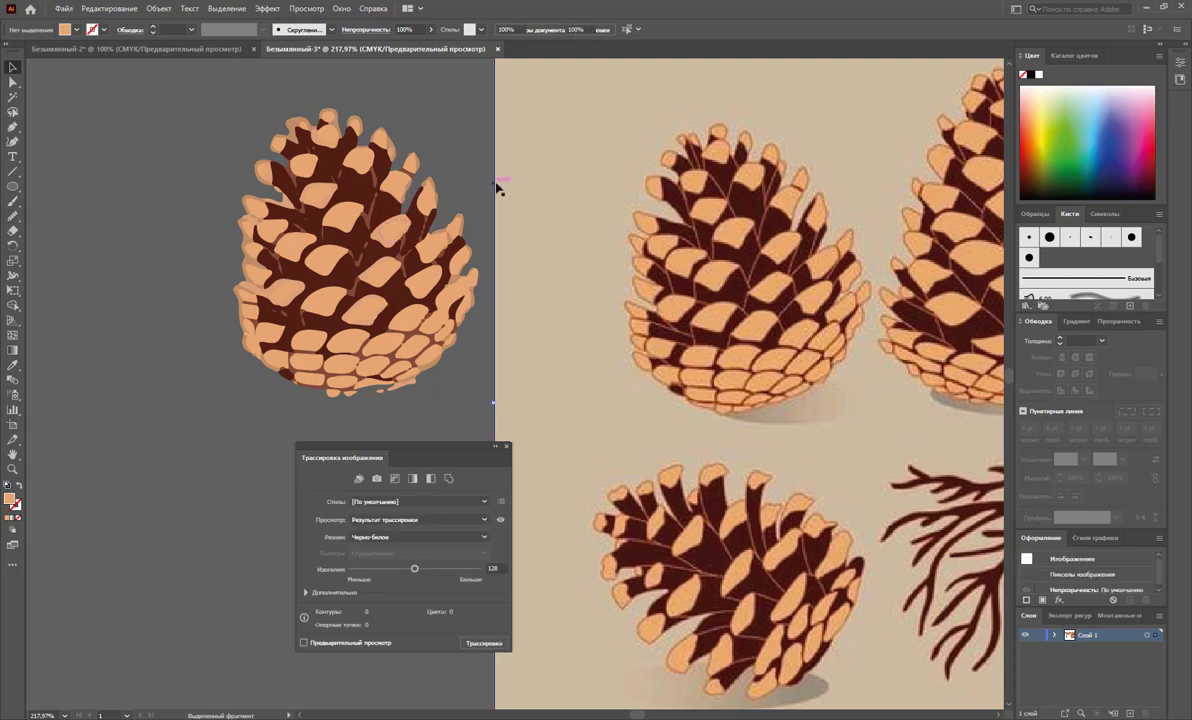
pyautogui.click(475, 163)
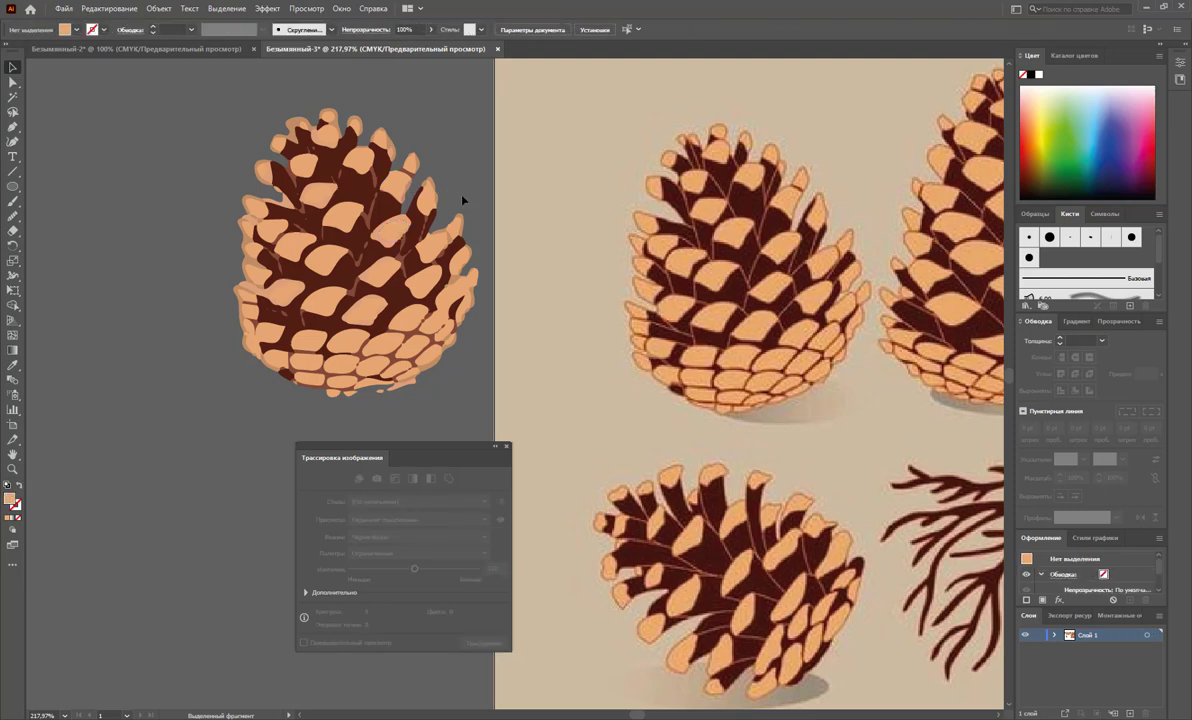
pyautogui.press('z')
pyautogui.keyDown('alt'); pyautogui.click(545, 505); pyautogui.keyUp('alt')
# - Zoom to 100%, move the trace panel aside, and Alt-drag a copy of the cedar cone photo
pyautogui.keyDown('alt'); pyautogui.click(558, 478); pyautogui.keyUp('alt')
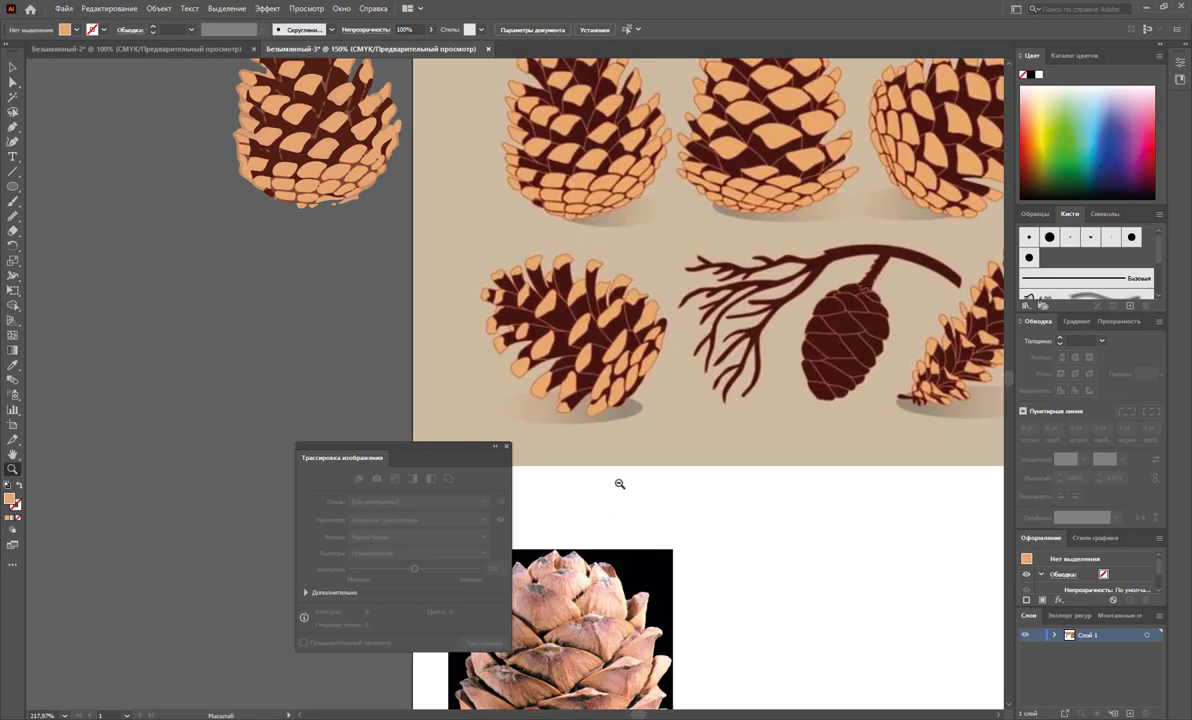
pyautogui.keyDown('alt'); pyautogui.click(620, 484); pyautogui.keyUp('alt')
pyautogui.moveTo(423, 453); pyautogui.dragTo(735, 422)
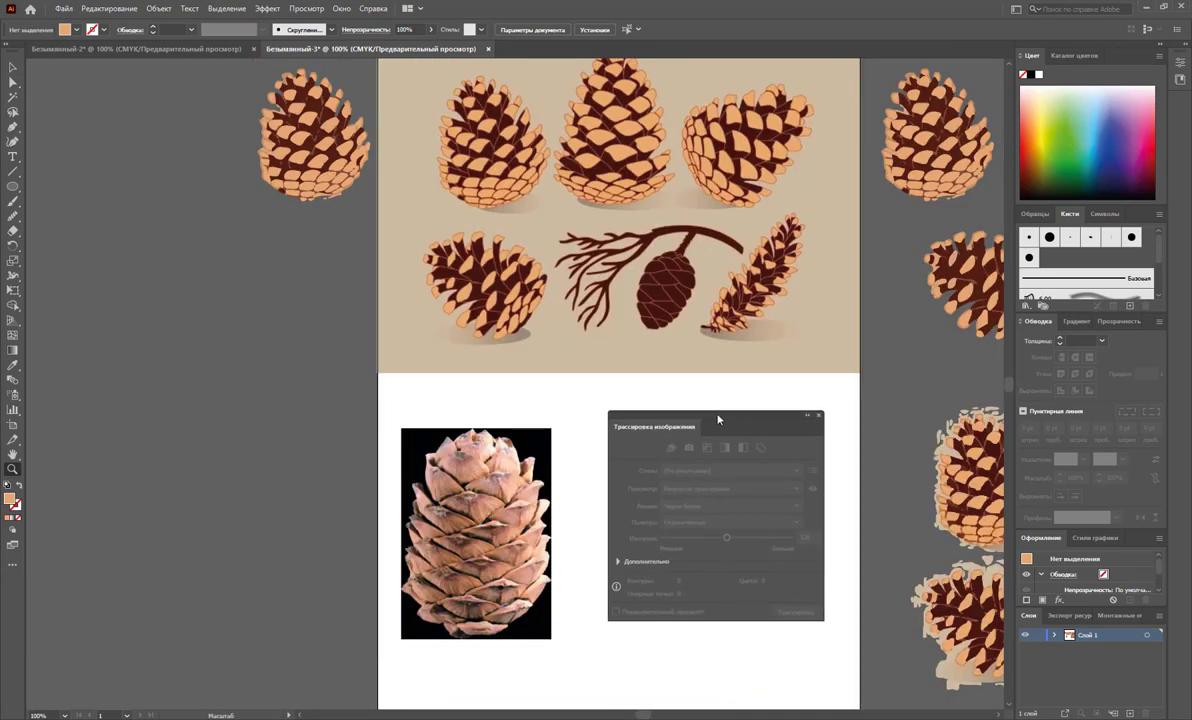
pyautogui.click(13, 67)
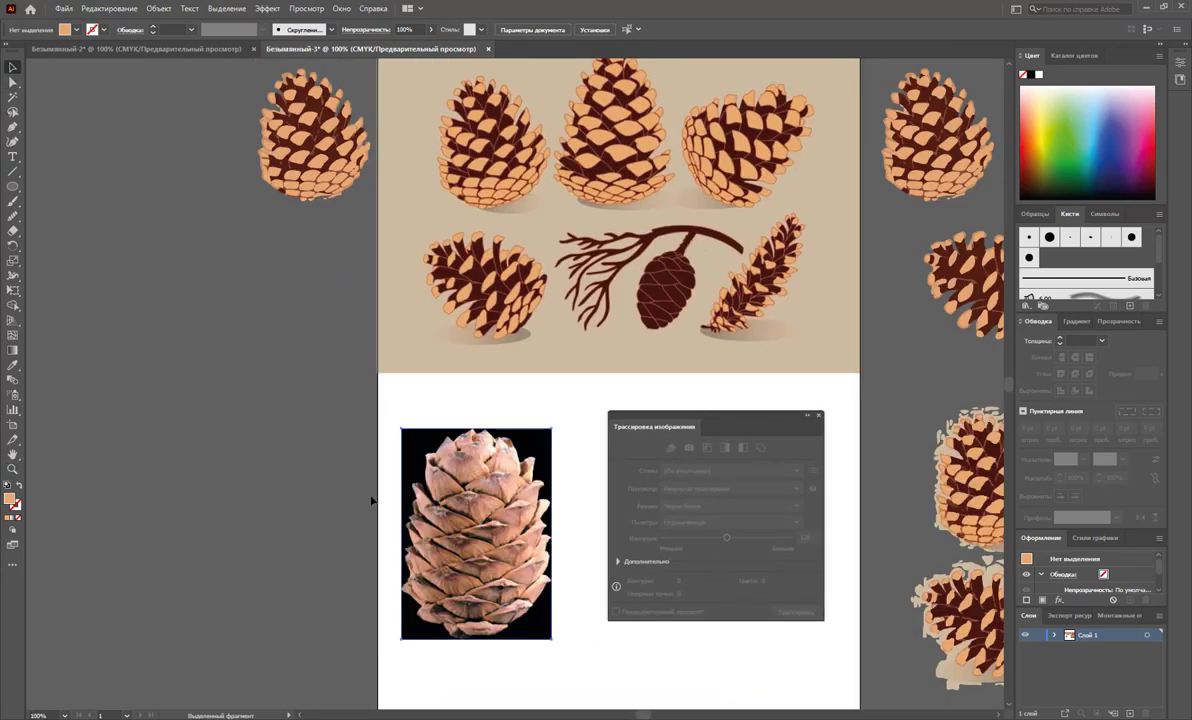
pyautogui.moveTo(510, 591); pyautogui.dragTo(310, 532)
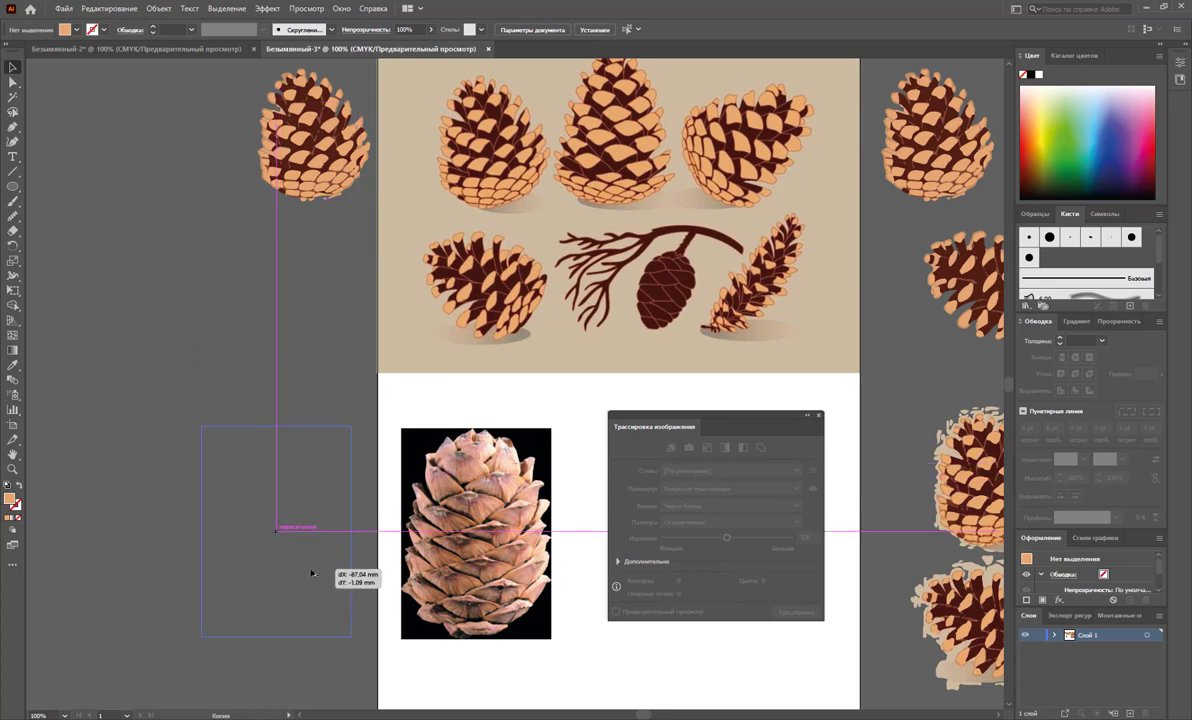
pyautogui.moveTo(310, 532); pyautogui.dragTo(313, 590)
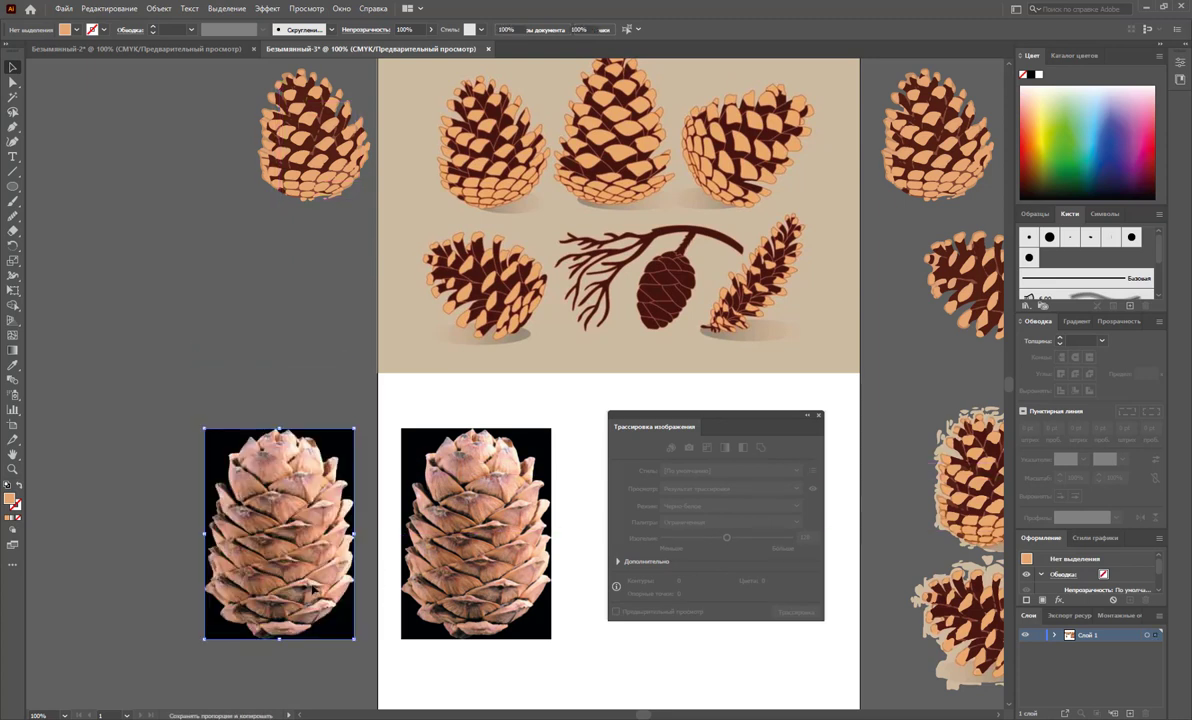
pyautogui.click(428, 665)
# - Pan the canvas to centre the cone photos and select the left copy
pyautogui.moveTo(643, 714); pyautogui.dragTo(657, 716)
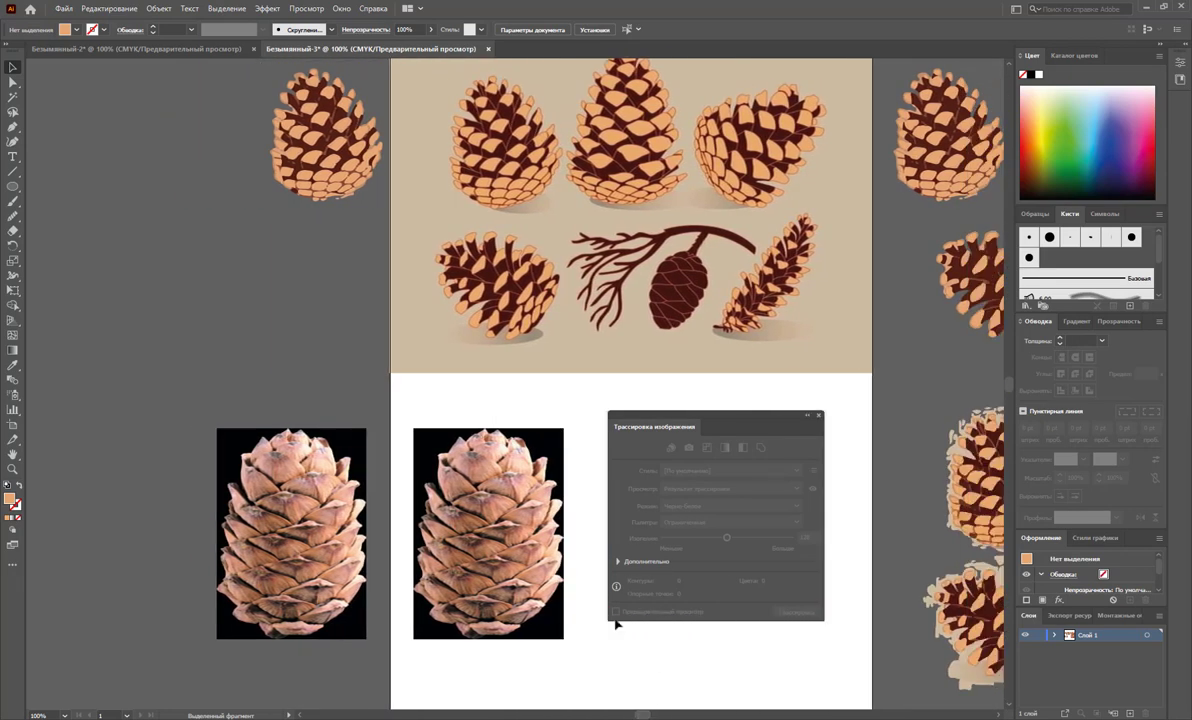
pyautogui.scroll(-2, 599, 391)
pyautogui.scroll(-1, 662, 391)
pyautogui.moveTo(714, 408); pyautogui.dragTo(826, 80)
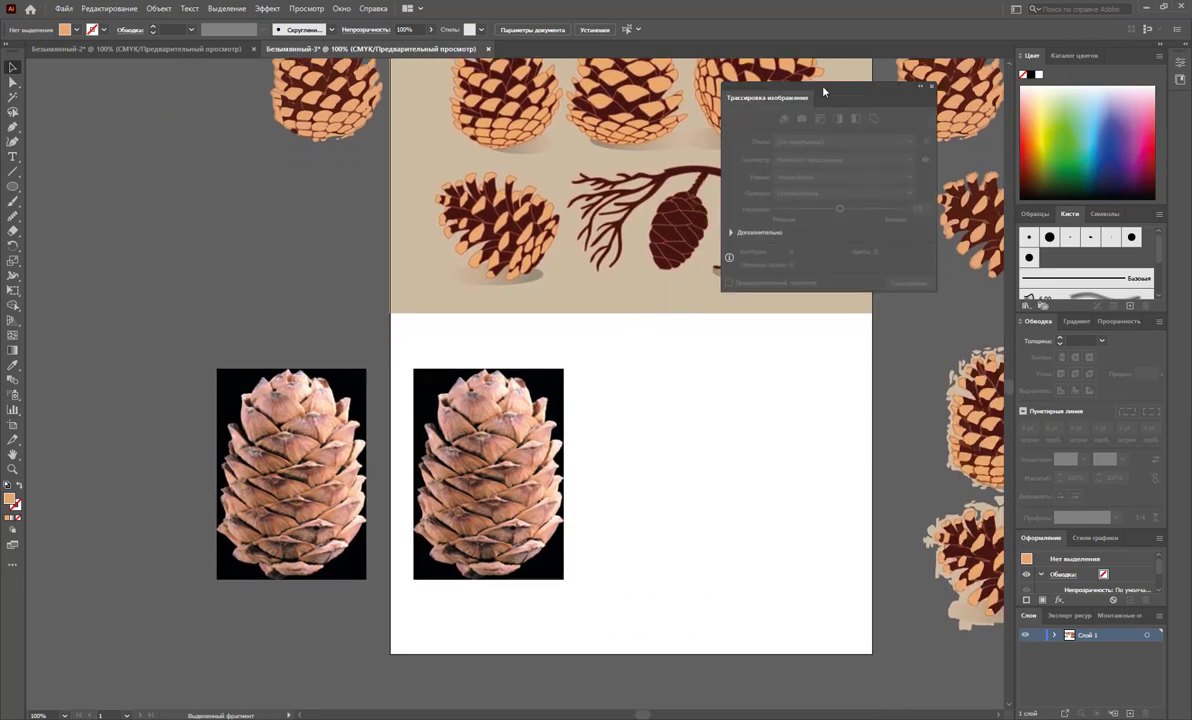
pyautogui.scroll(-1, 612, 425)
pyautogui.moveTo(645, 716); pyautogui.dragTo(630, 716)
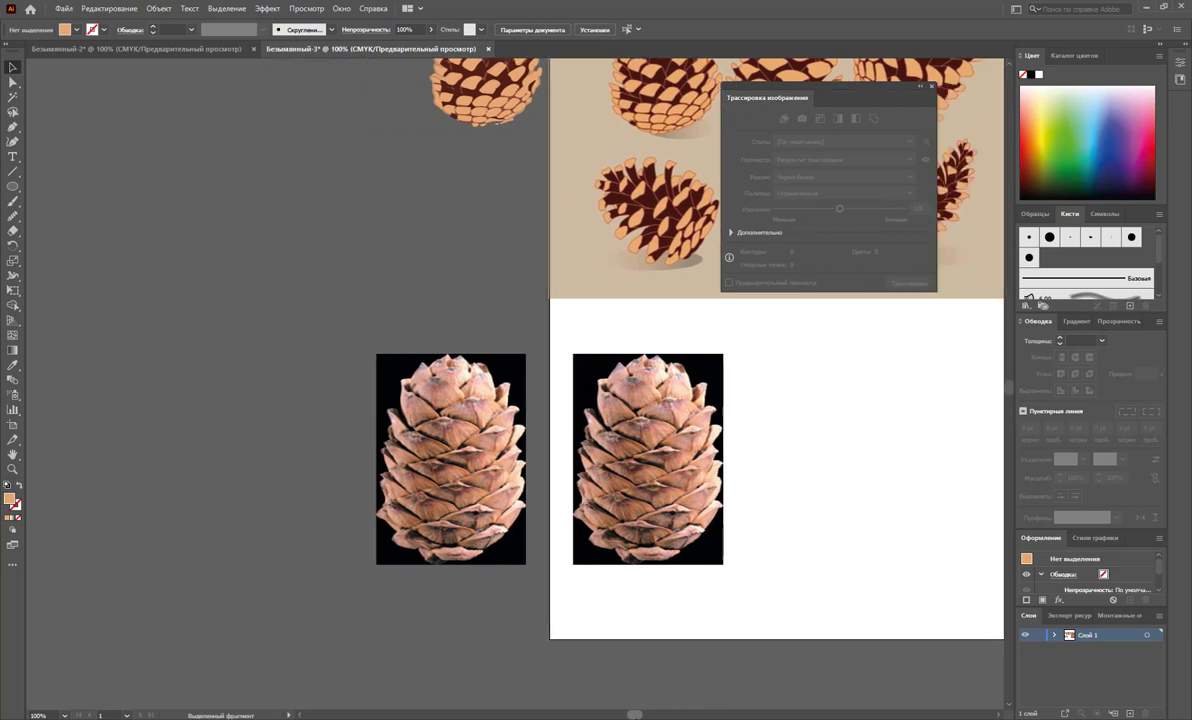
pyautogui.click(578, 476)
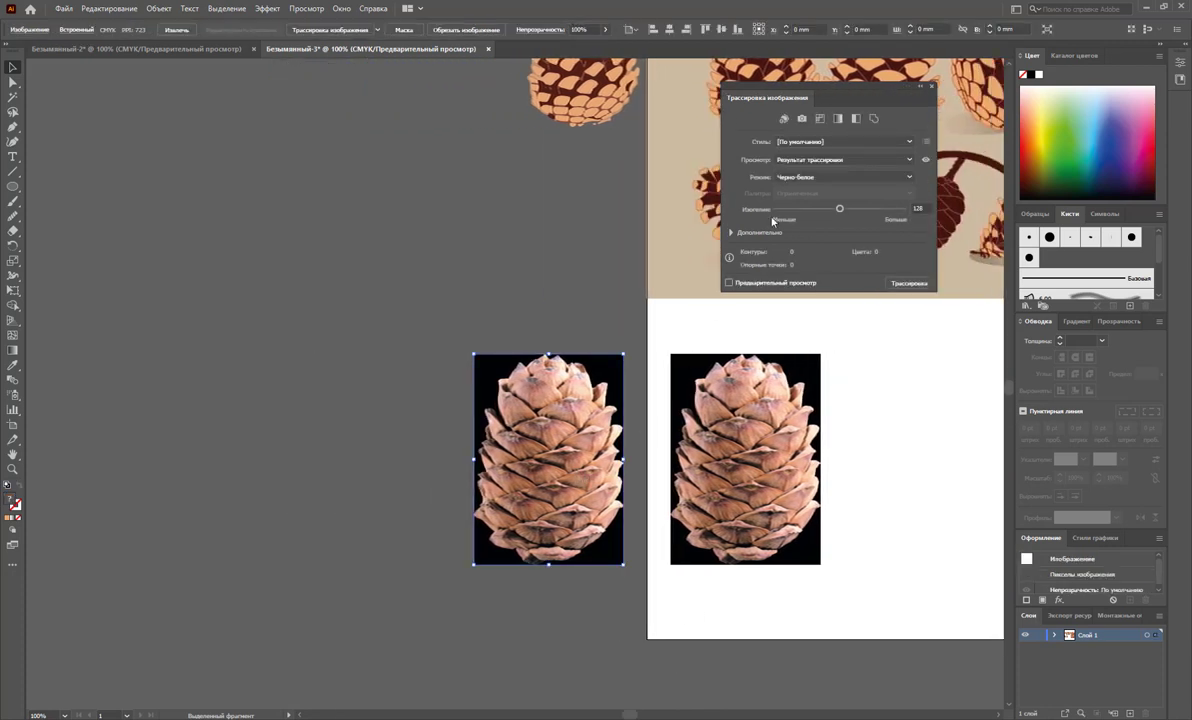
# - Trace the left cone photo copy with the Черно-белый логотип (Black and White Logo) preset, accepting the slow-tracing warning
pyautogui.click(812, 142)
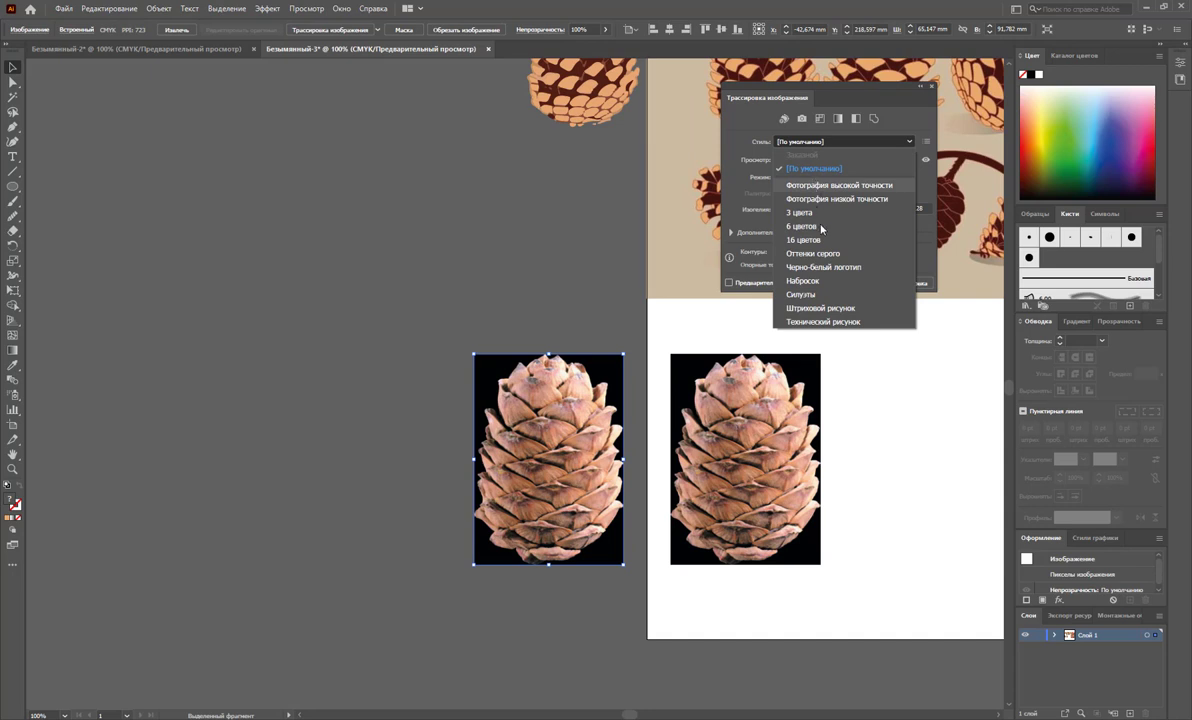
pyautogui.click(812, 267)
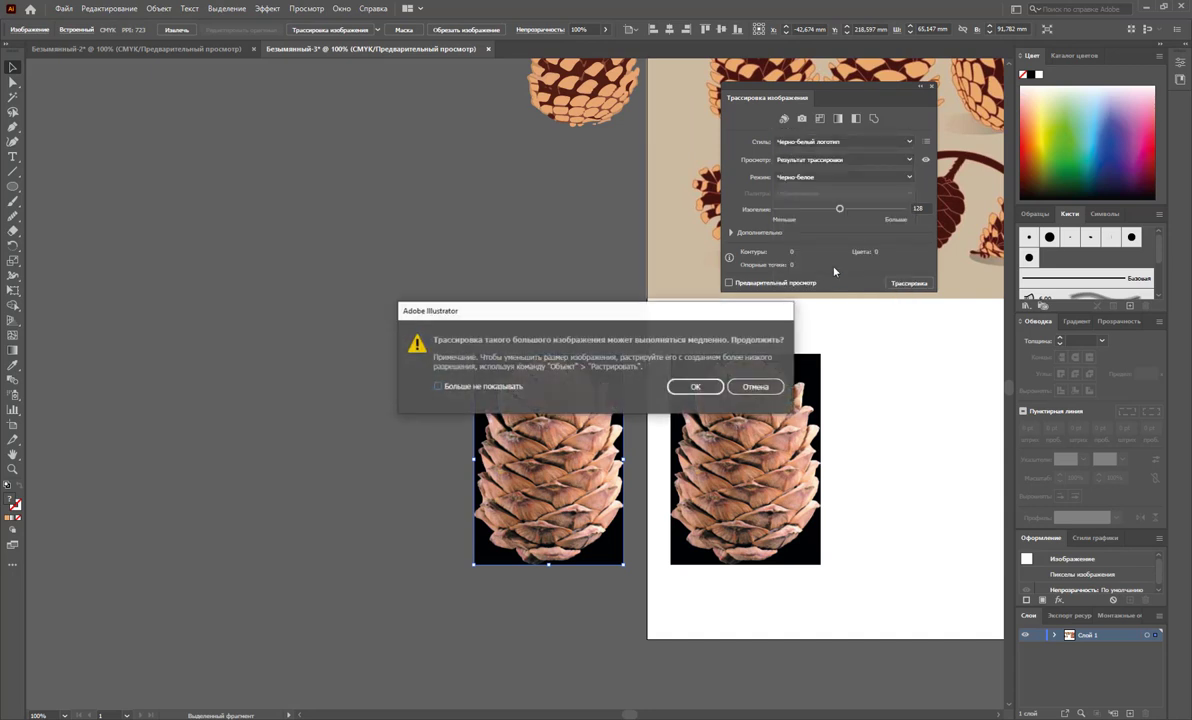
pyautogui.click(712, 386)
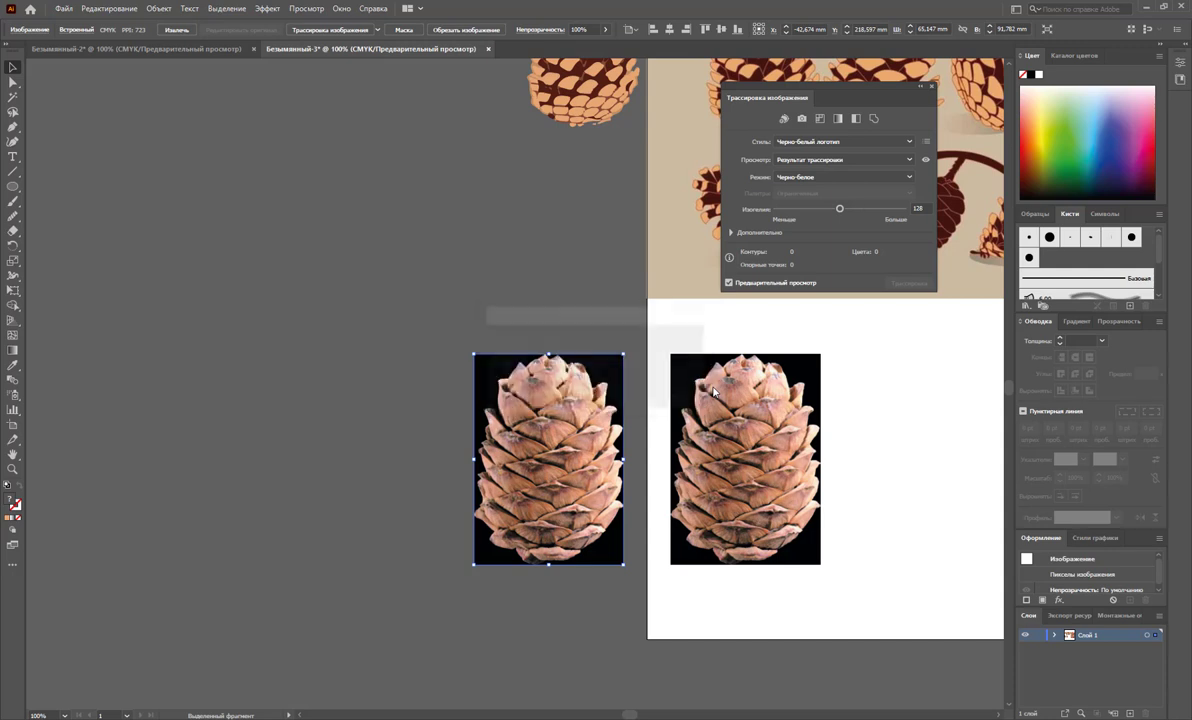
# - Alt-drag a cone photo copy to the left and expand the black-and-white trace into paths
pyautogui.click(570, 326)
pyautogui.moveTo(813, 477); pyautogui.dragTo(441, 481)
pyautogui.click(548, 460)
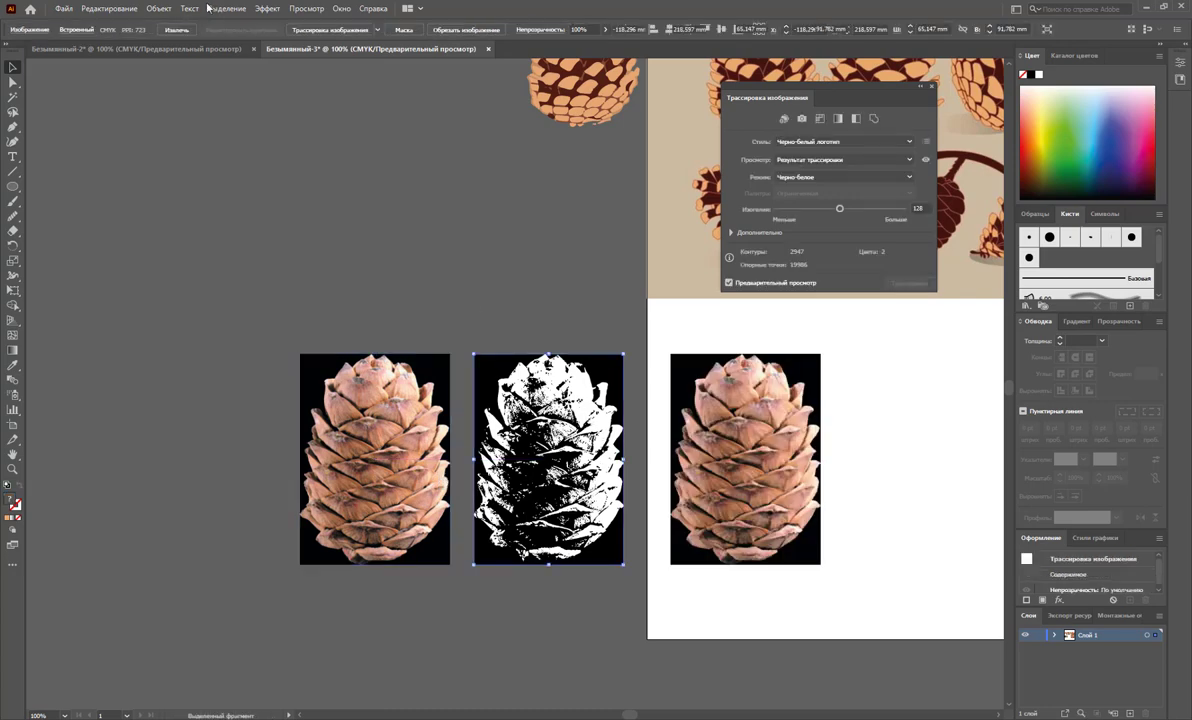
pyautogui.click(158, 8)
pyautogui.moveTo(210, 399)
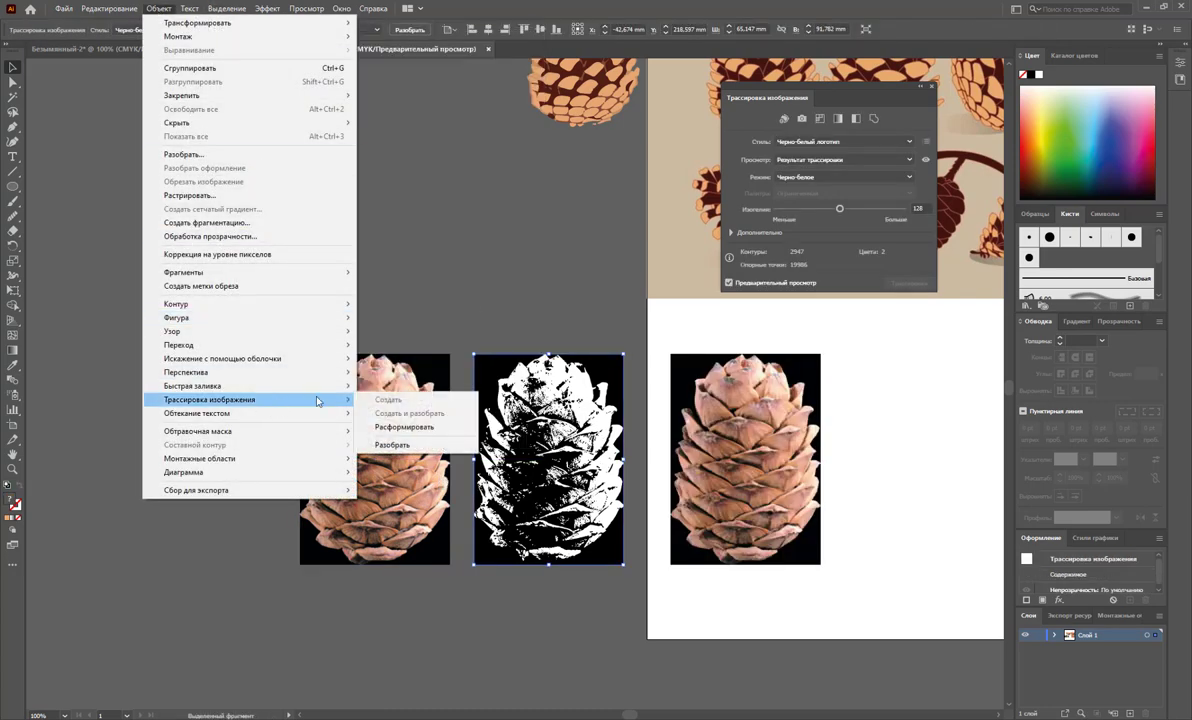
pyautogui.click(432, 446)
# - Ungroup the expanded black-and-white trace's shapes
pyautogui.click(505, 271)
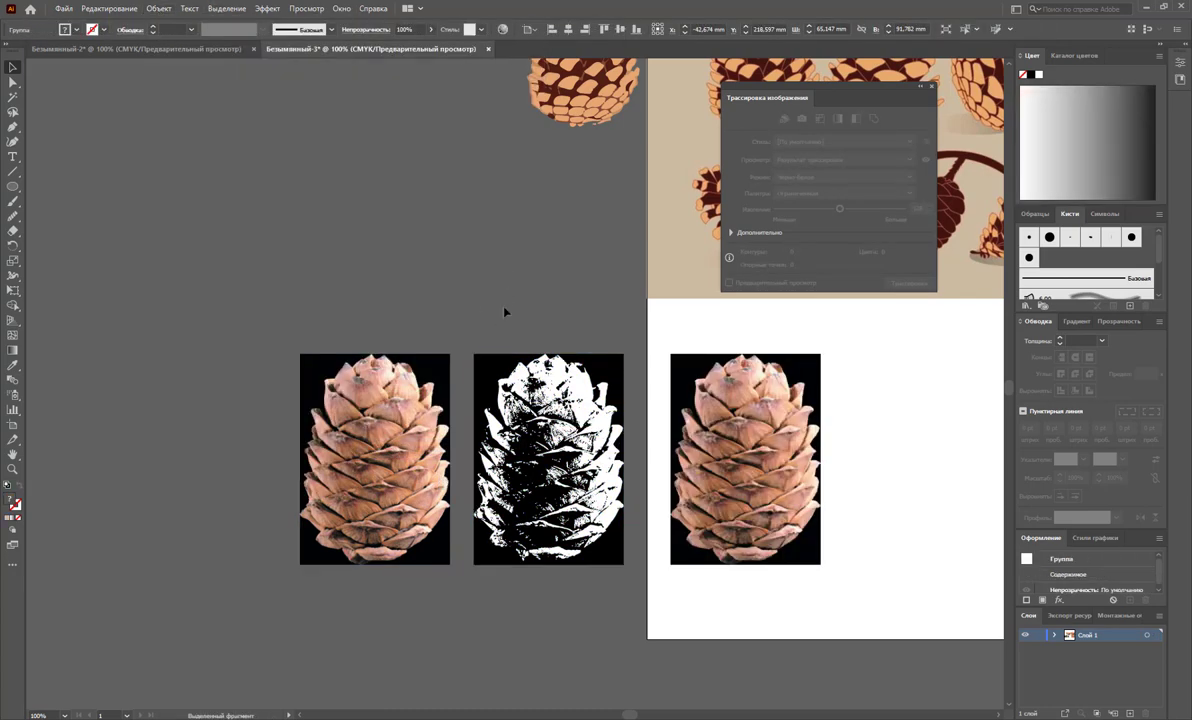
pyautogui.click(500, 357)
pyautogui.rightClick(500, 357)
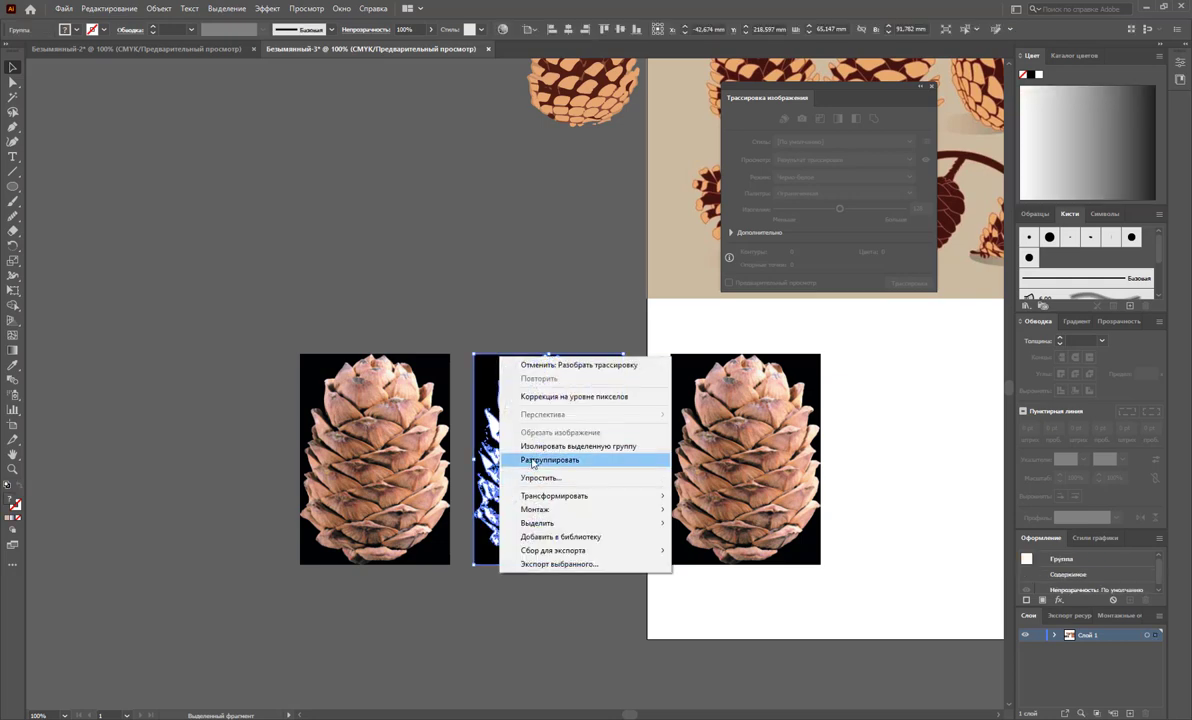
pyautogui.click(549, 459)
pyautogui.click(575, 277)
# - Move the black compound shapes out below, leaving a white cone silhouette
pyautogui.click(617, 368)
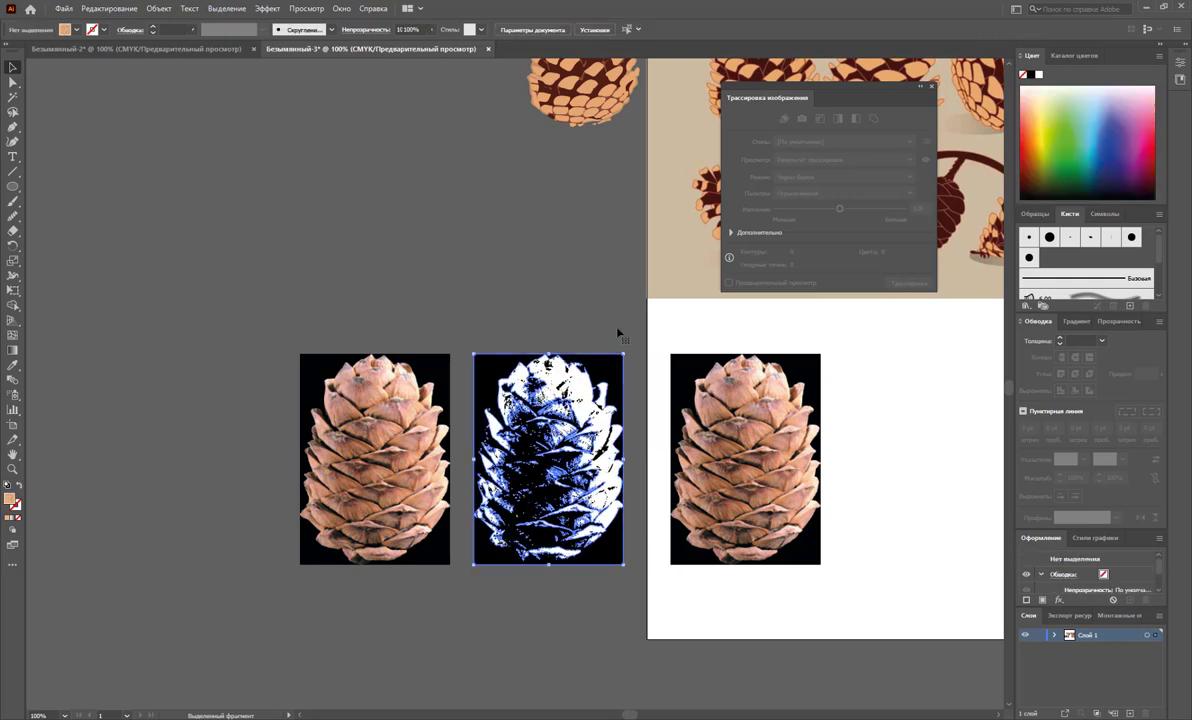
pyautogui.moveTo(619, 368); pyautogui.dragTo(378, 114)
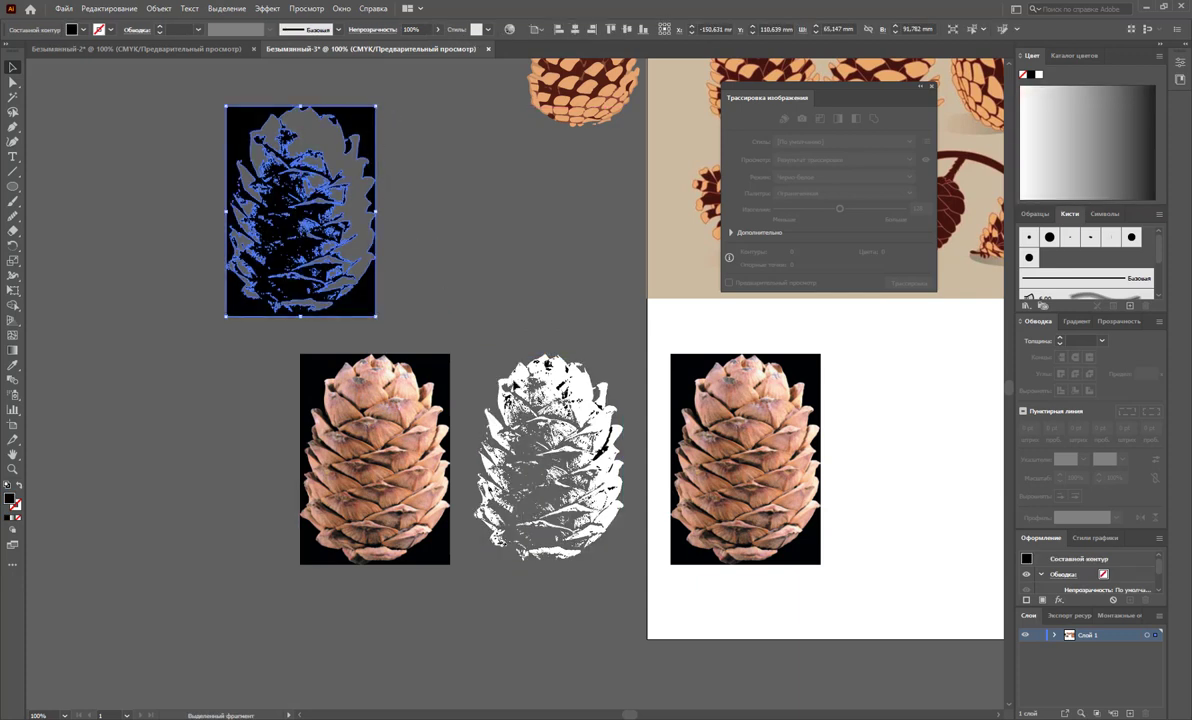
pyautogui.moveTo(340, 113); pyautogui.dragTo(610, 596)
pyautogui.click(594, 341)
pyautogui.scroll(-3, 591, 333)
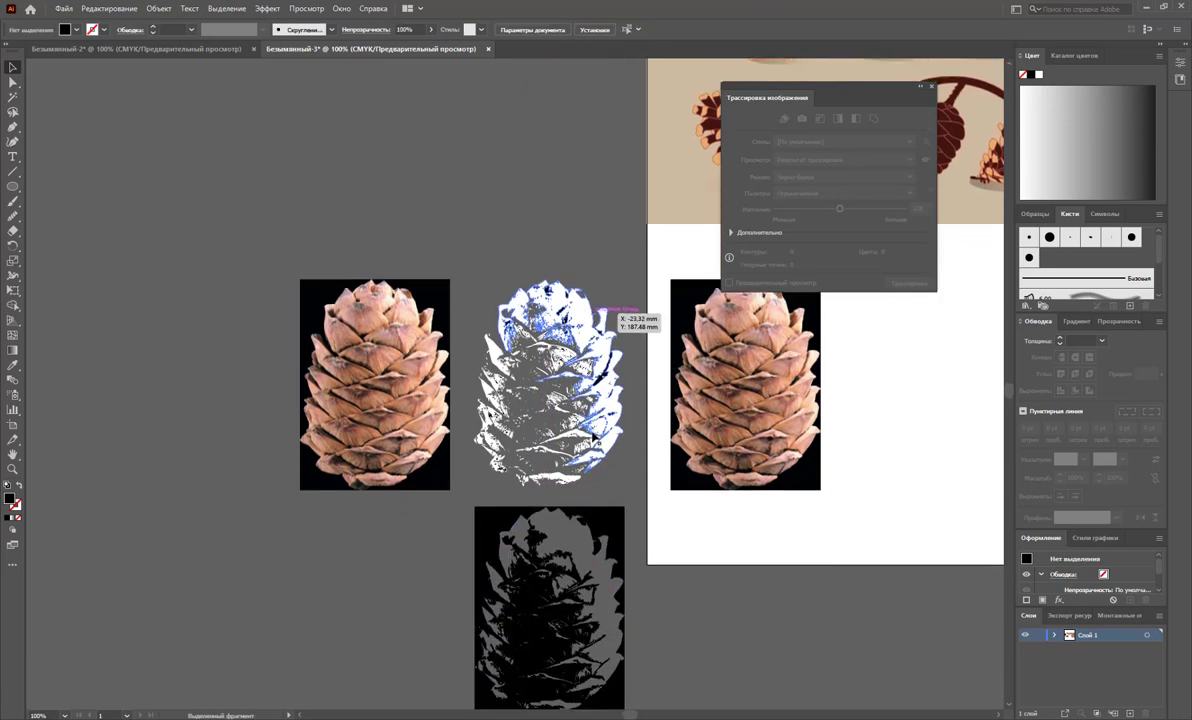
pyautogui.moveTo(498, 281); pyautogui.dragTo(616, 468)
pyautogui.click(638, 490)
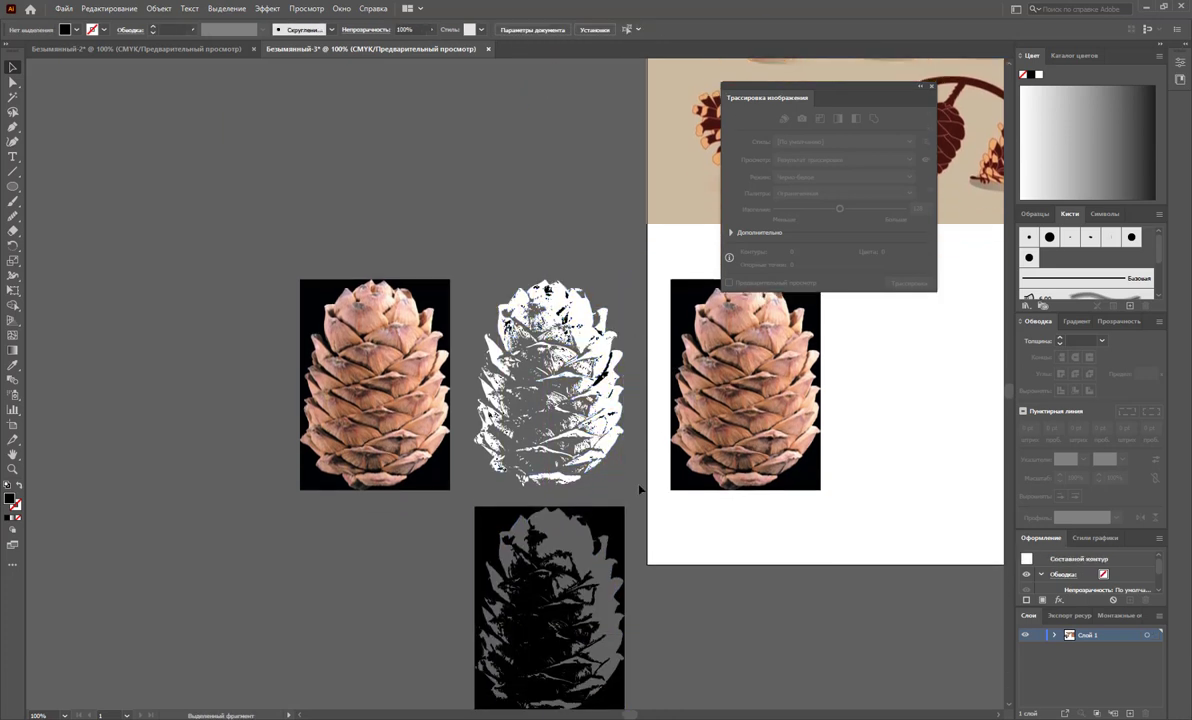
# - Trace the leftmost cone photo with the Оттенки серого (Shades of Gray) preset, confirming the warning
pyautogui.click(404, 400)
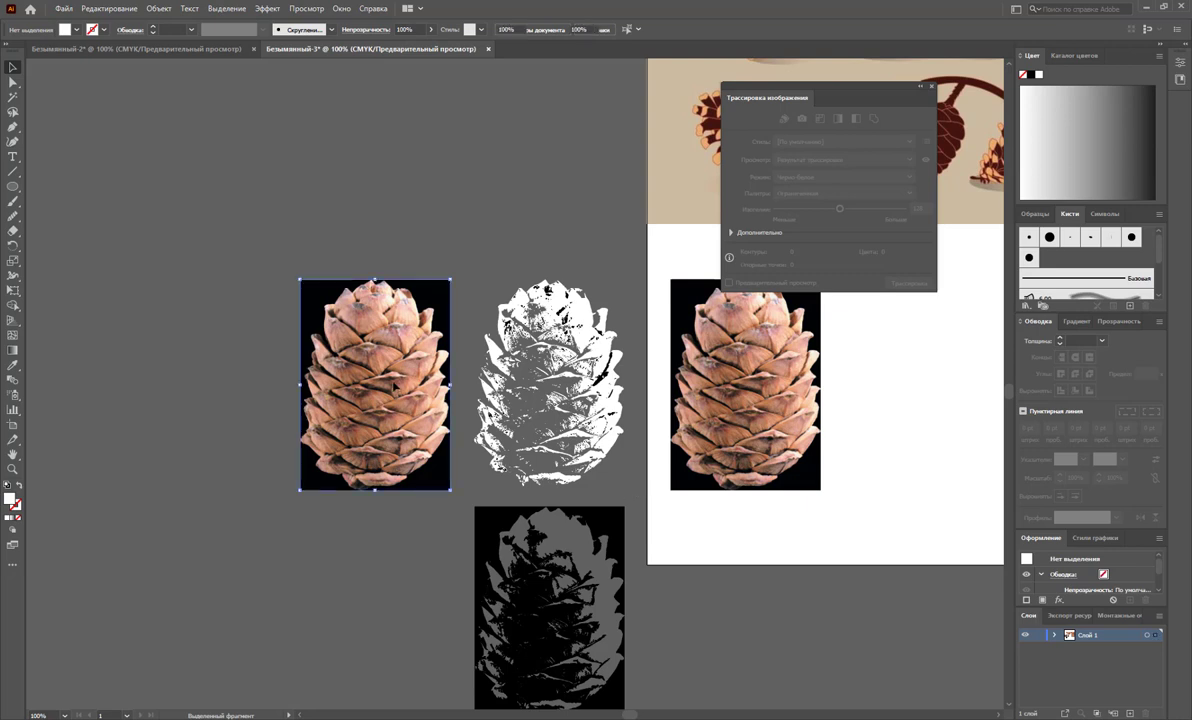
pyautogui.click(800, 142)
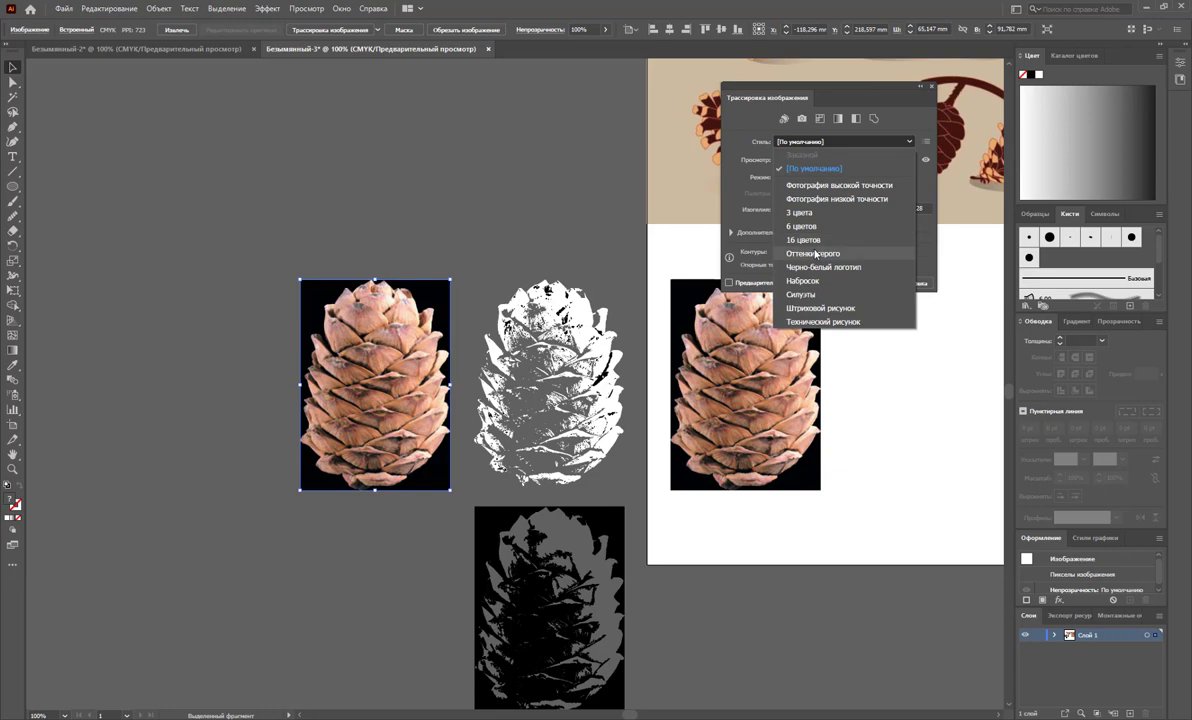
pyautogui.click(815, 254)
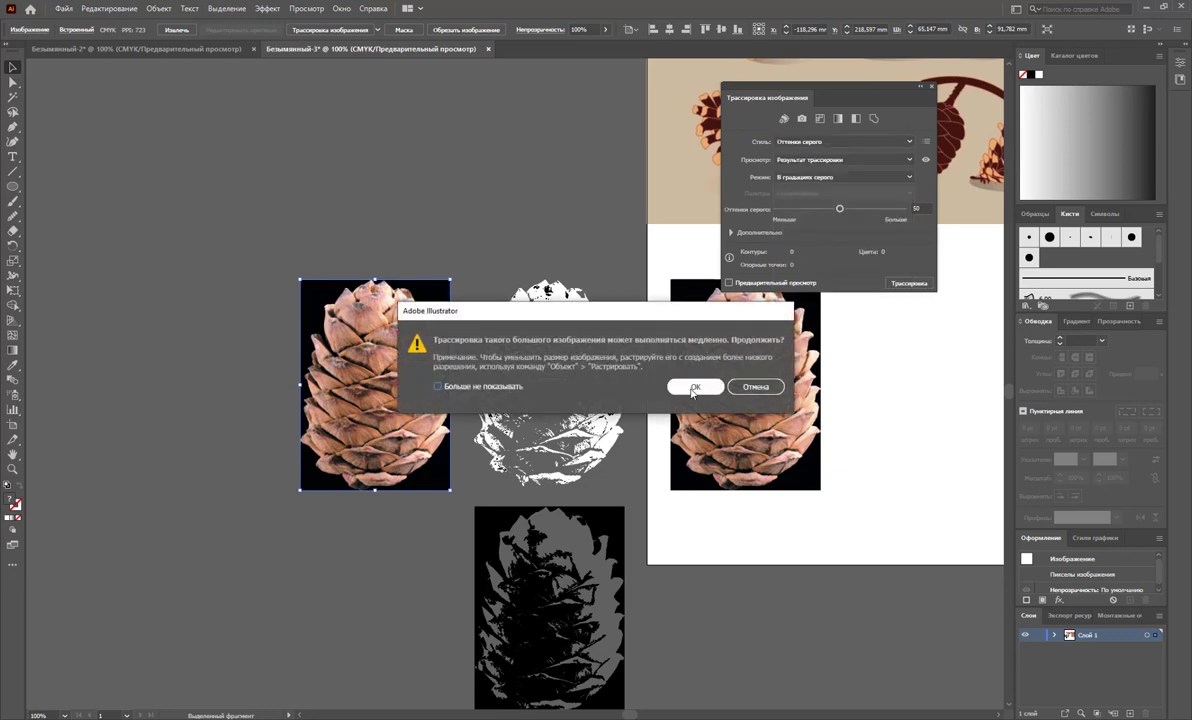
pyautogui.click(648, 362)
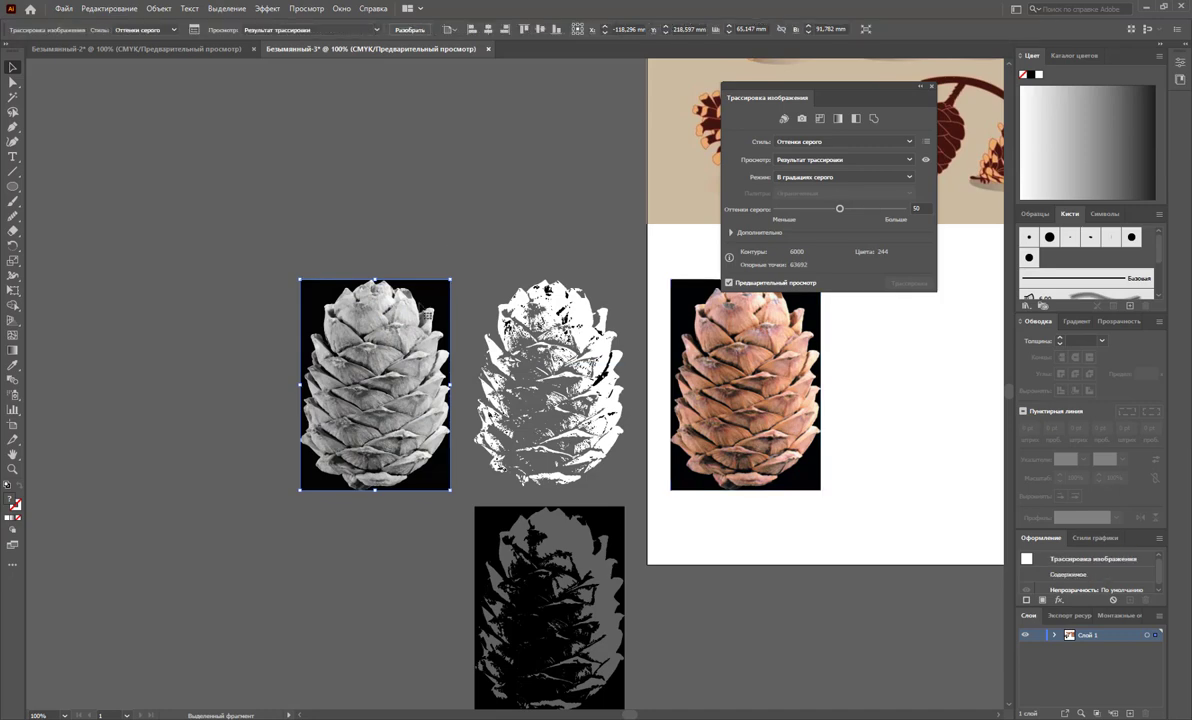
# - Expand the grayscale cone trace and ungroup its shapes
pyautogui.click(152, 9)
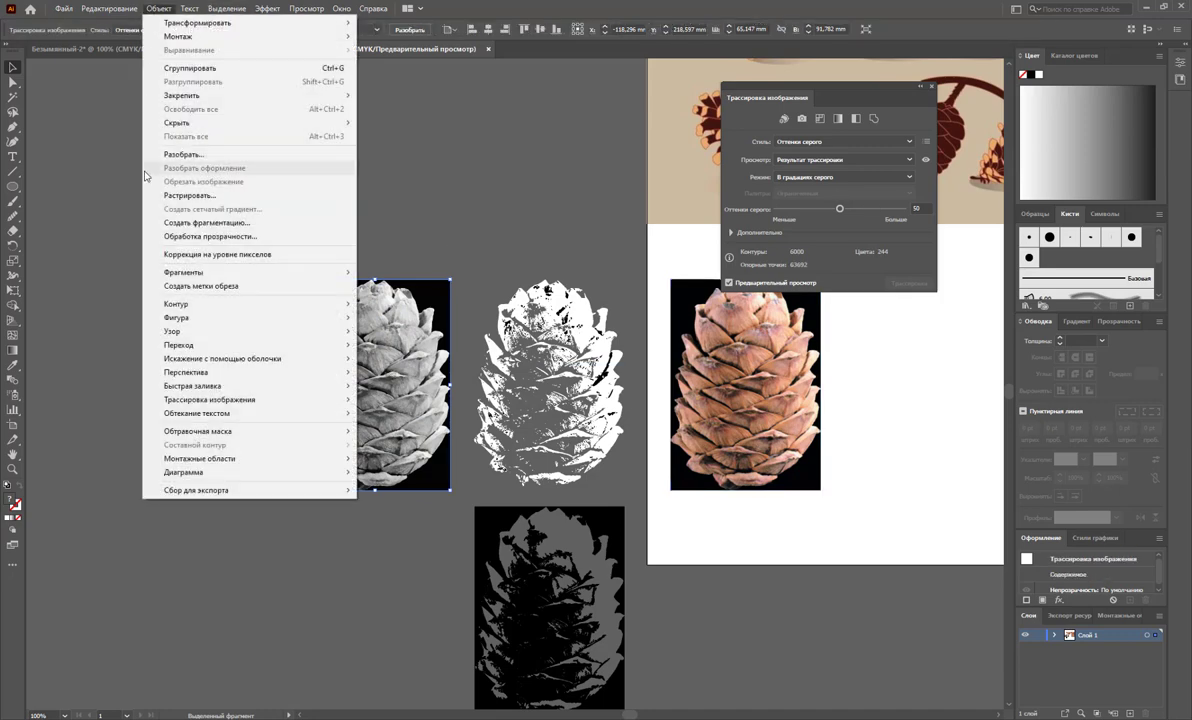
pyautogui.moveTo(210, 399)
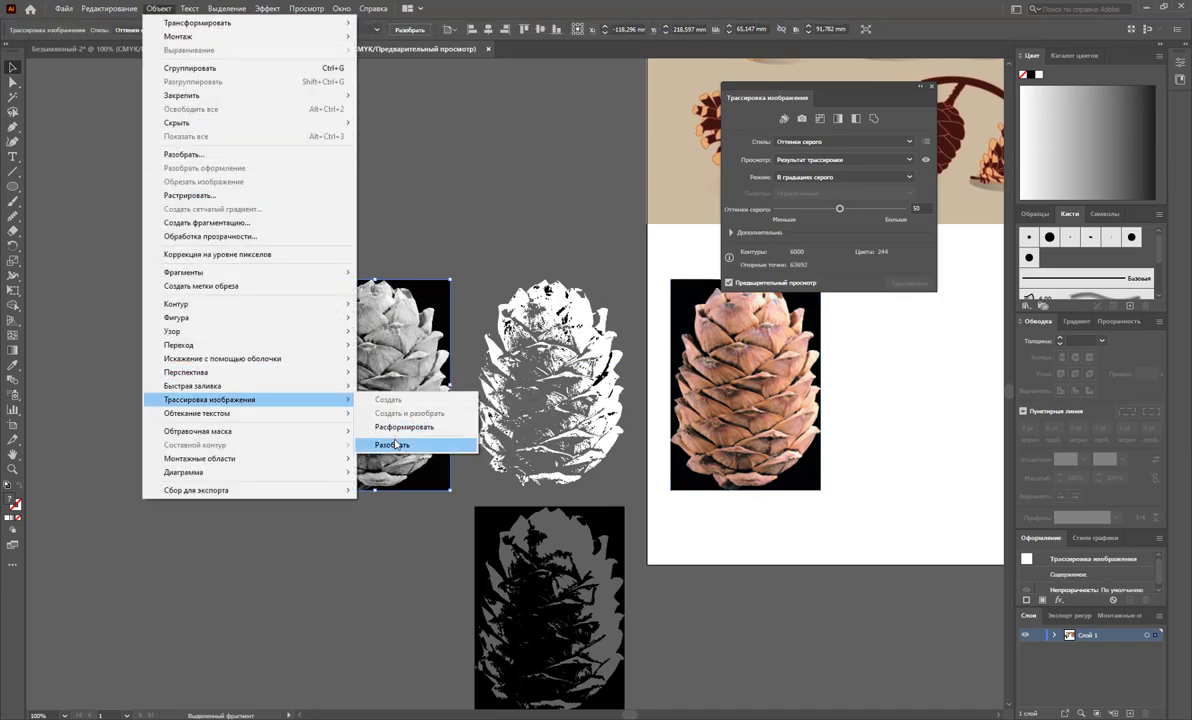
pyautogui.click(372, 416)
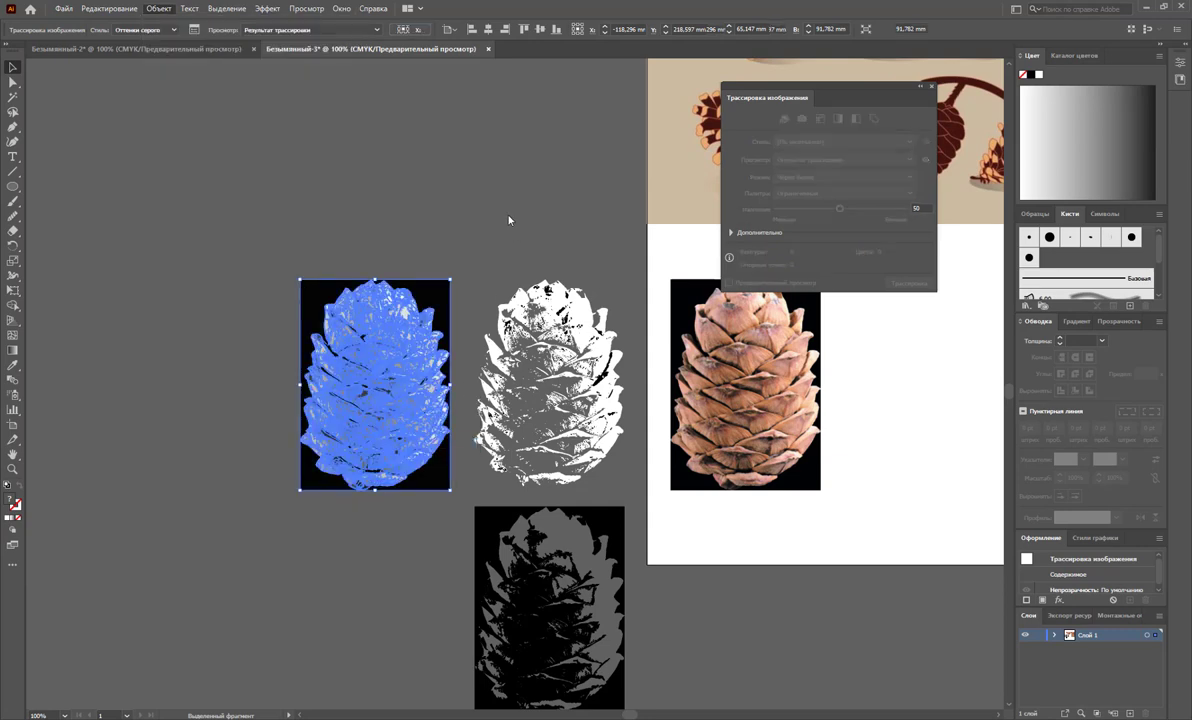
pyautogui.click(457, 274)
pyautogui.click(440, 296)
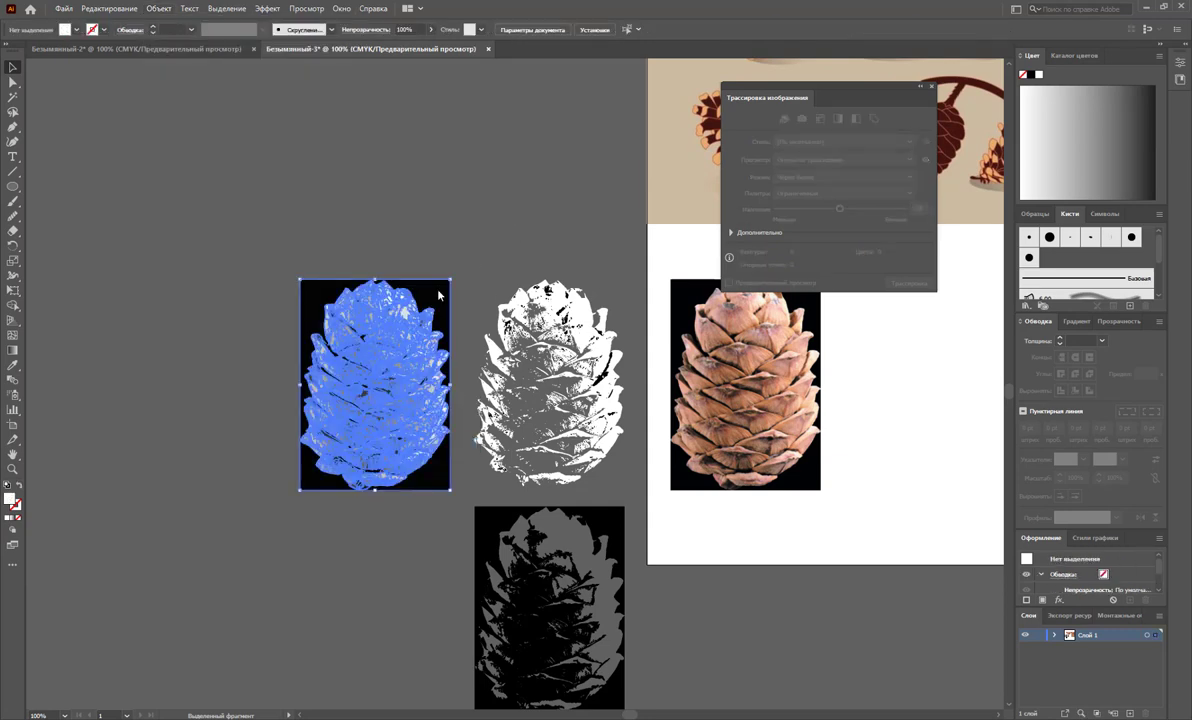
pyautogui.rightClick(437, 287)
pyautogui.click(485, 393)
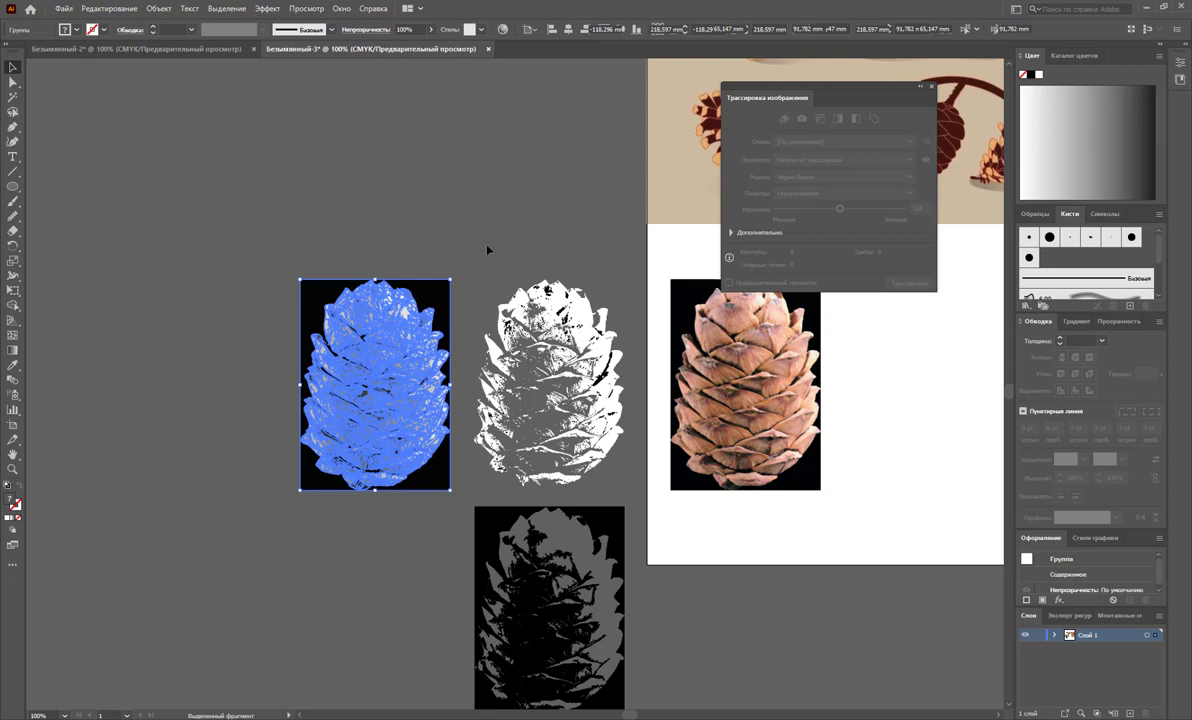
pyautogui.click(470, 305)
pyautogui.click(441, 292)
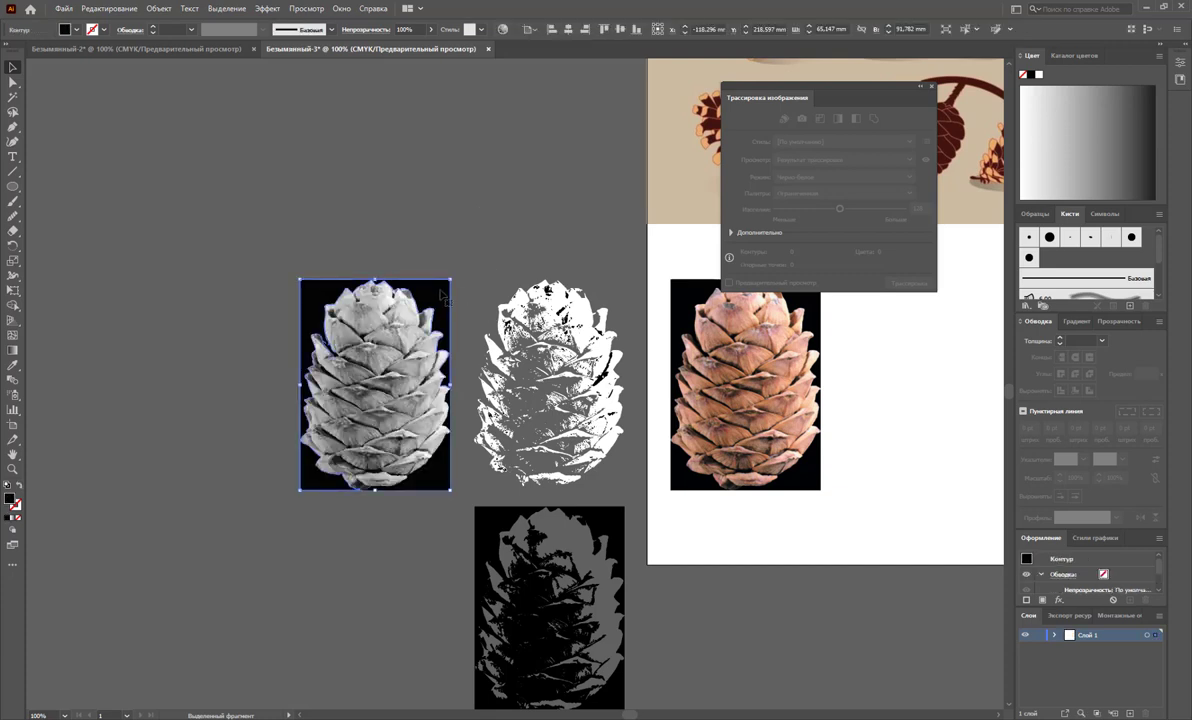
# - Delete the leftover black patch at the cone's lower right, then zoom in to check
pyautogui.moveTo(405, 457); pyautogui.dragTo(430, 490)
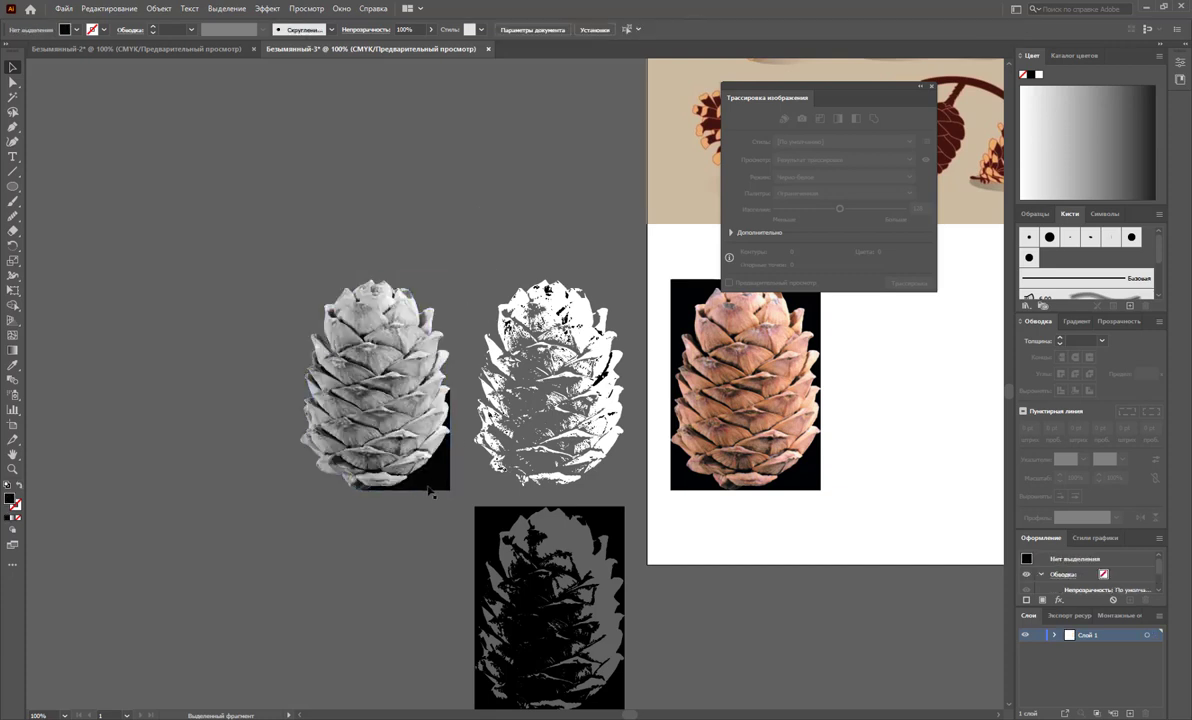
pyautogui.press('Delete')
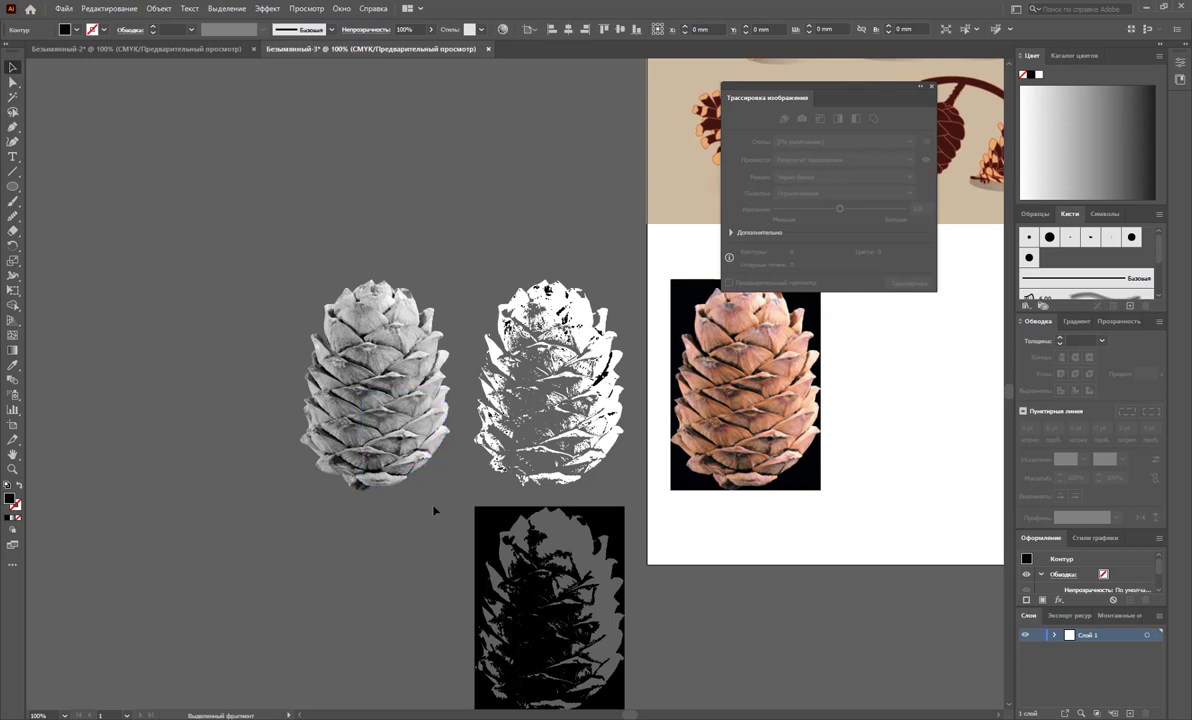
pyautogui.click(289, 266)
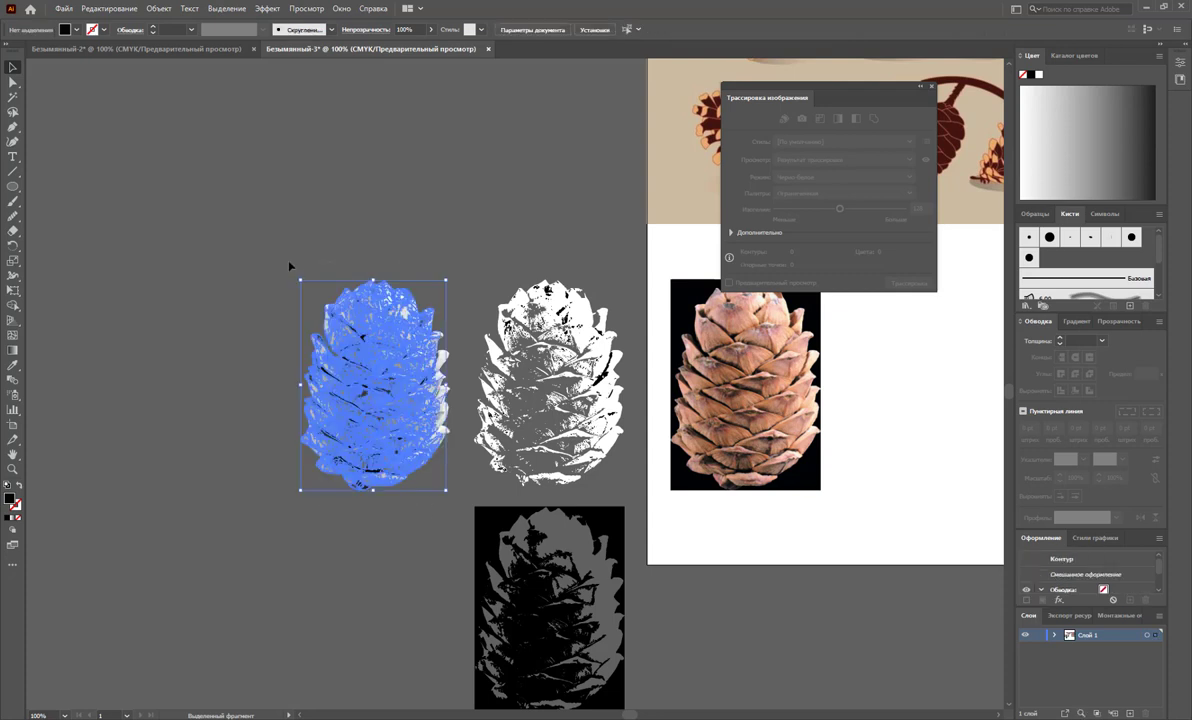
pyautogui.click(13, 469)
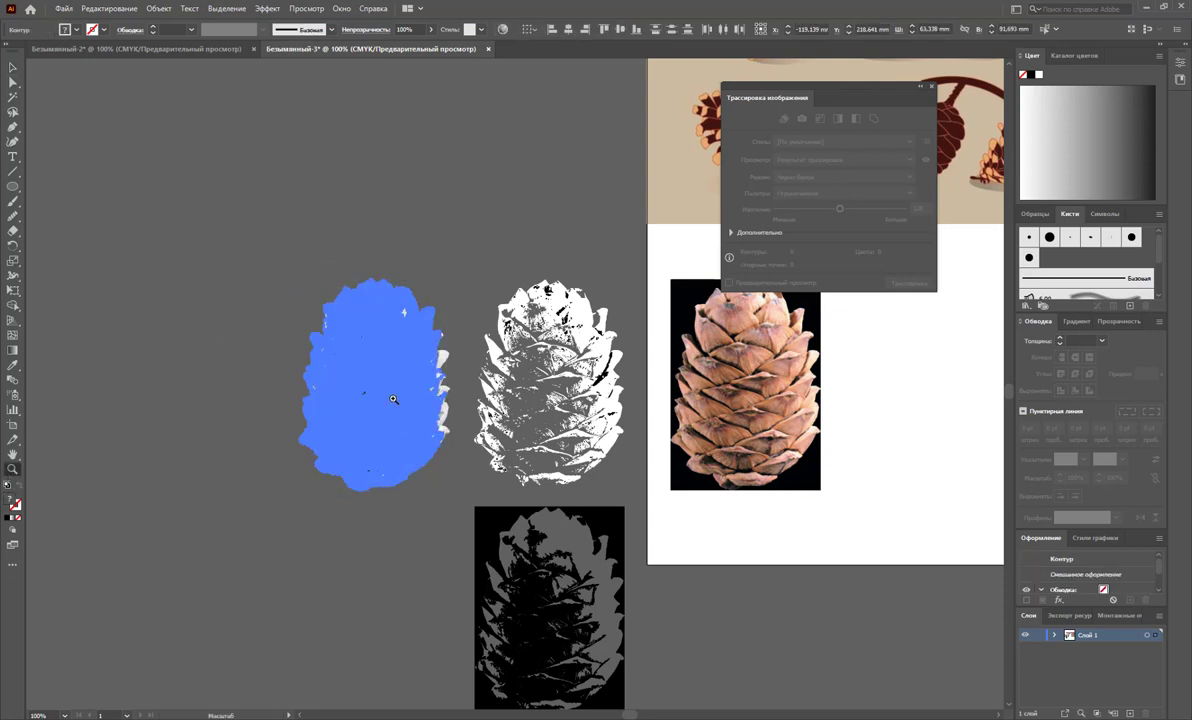
pyautogui.moveTo(366, 372)
pyautogui.mouseDown()
pyautogui.moveTo(364, 347)
pyautogui.moveTo(711, 566)
pyautogui.mouseUp()
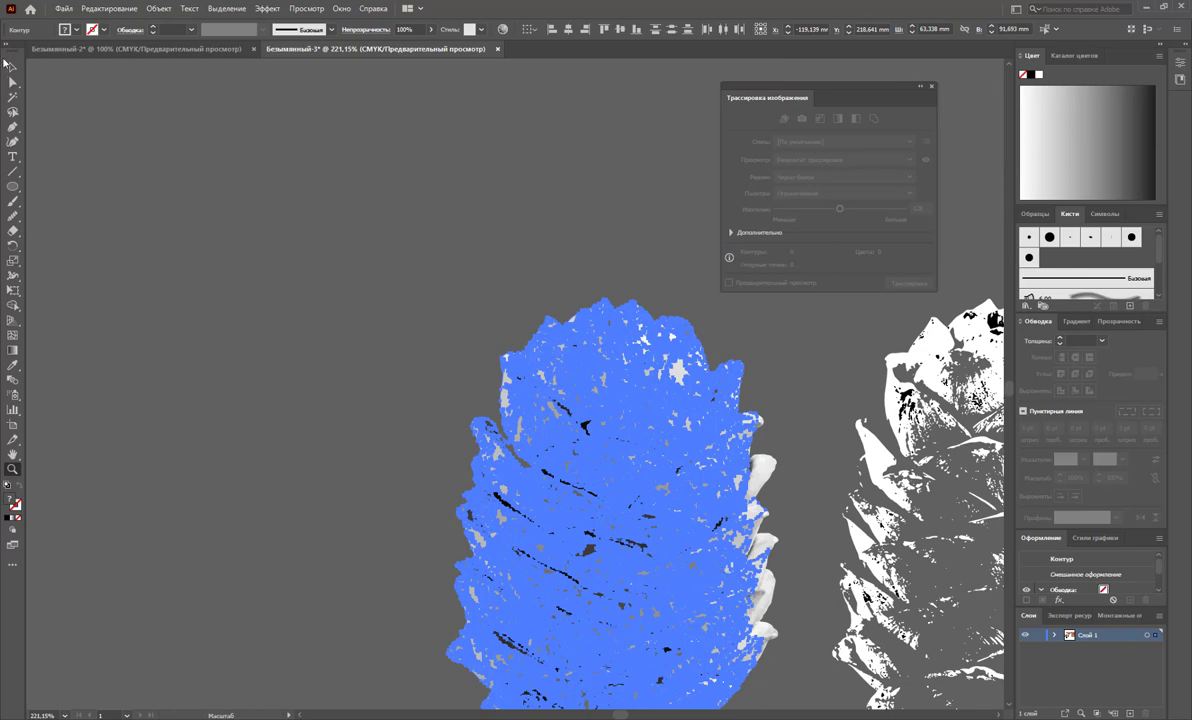
# - Zoom back out from the close-up to show the whole artboard
pyautogui.click(13, 67)
pyautogui.click(295, 245)
pyautogui.click(787, 414)
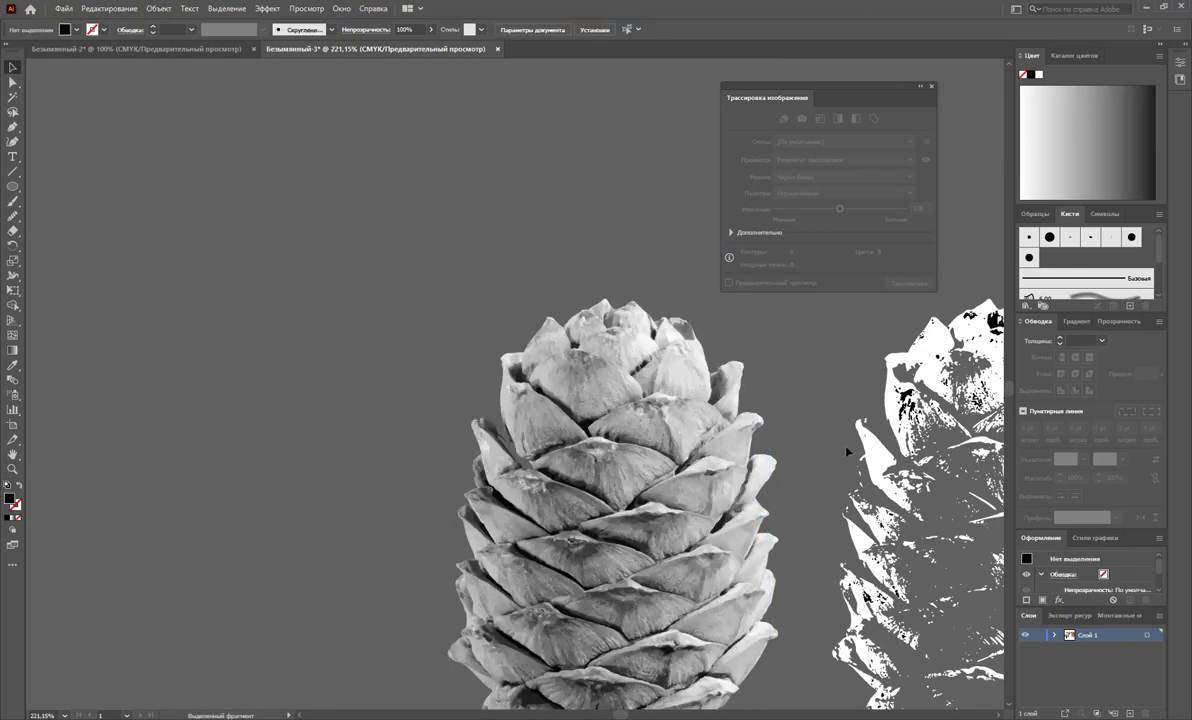
pyautogui.scroll(-2, 775, 407)
pyautogui.press('z')
pyautogui.keyDown('alt'); pyautogui.click(845, 488); pyautogui.keyUp('alt')
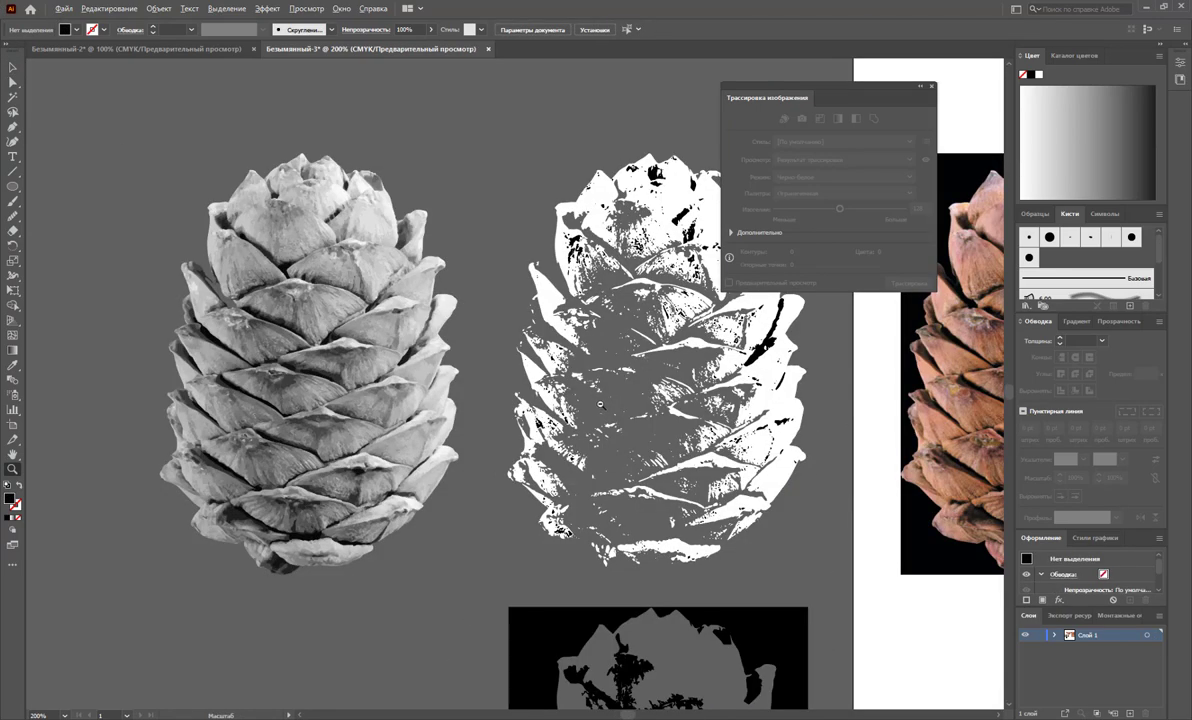
pyautogui.keyDown('alt'); pyautogui.click(559, 378); pyautogui.keyUp('alt')
pyautogui.keyDown('alt'); pyautogui.click(560, 400); pyautogui.keyUp('alt')
pyautogui.scroll(2, 600, 433)
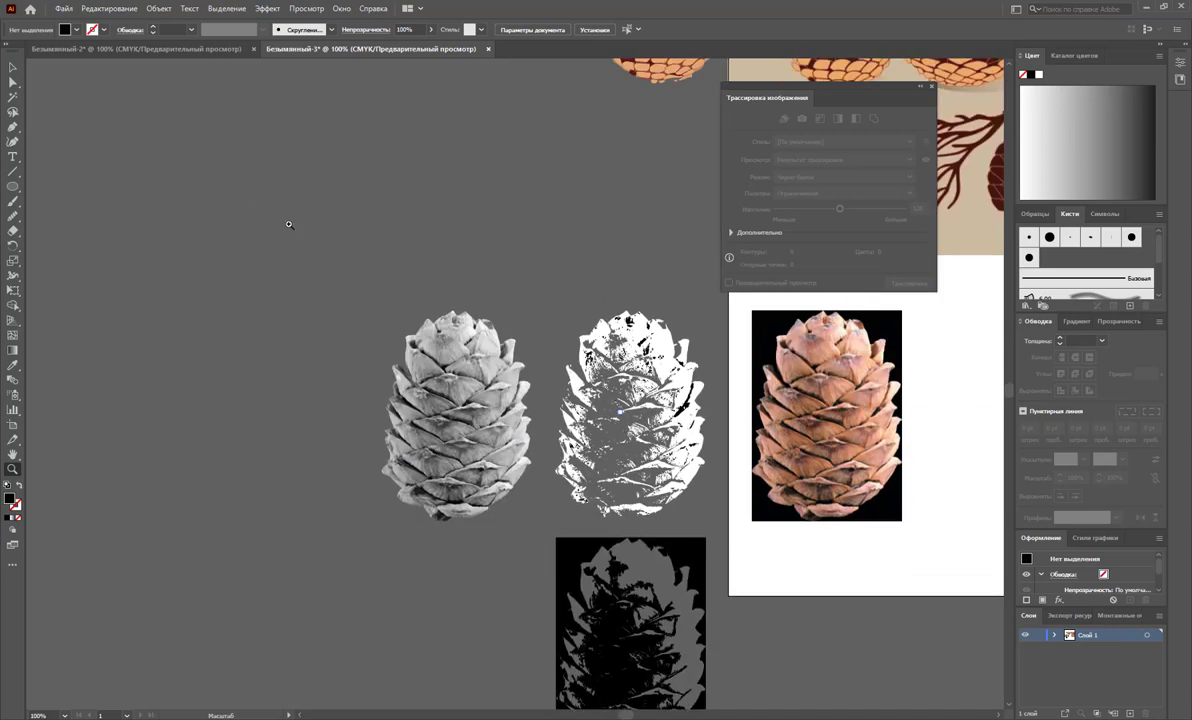
pyautogui.click(13, 67)
# - Alt-drag a colour cone photo copy to the far left and trace it with the 3 Colors preset
pyautogui.moveTo(819, 425); pyautogui.dragTo(288, 428)
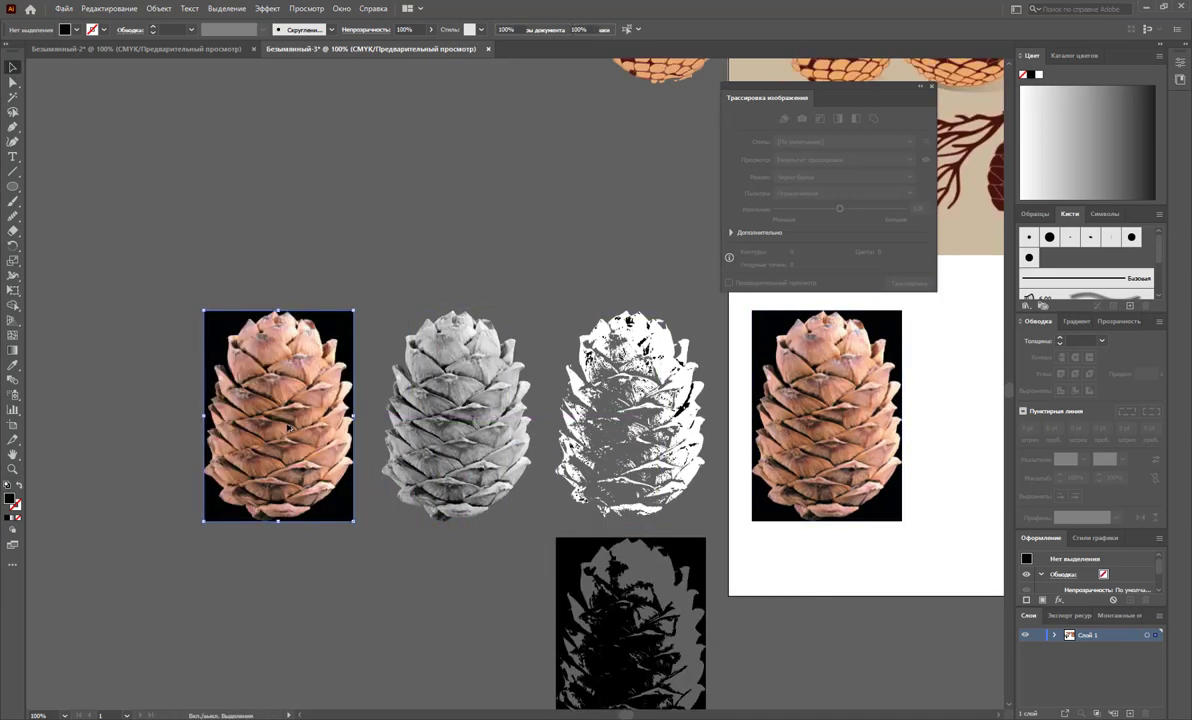
pyautogui.click(850, 142)
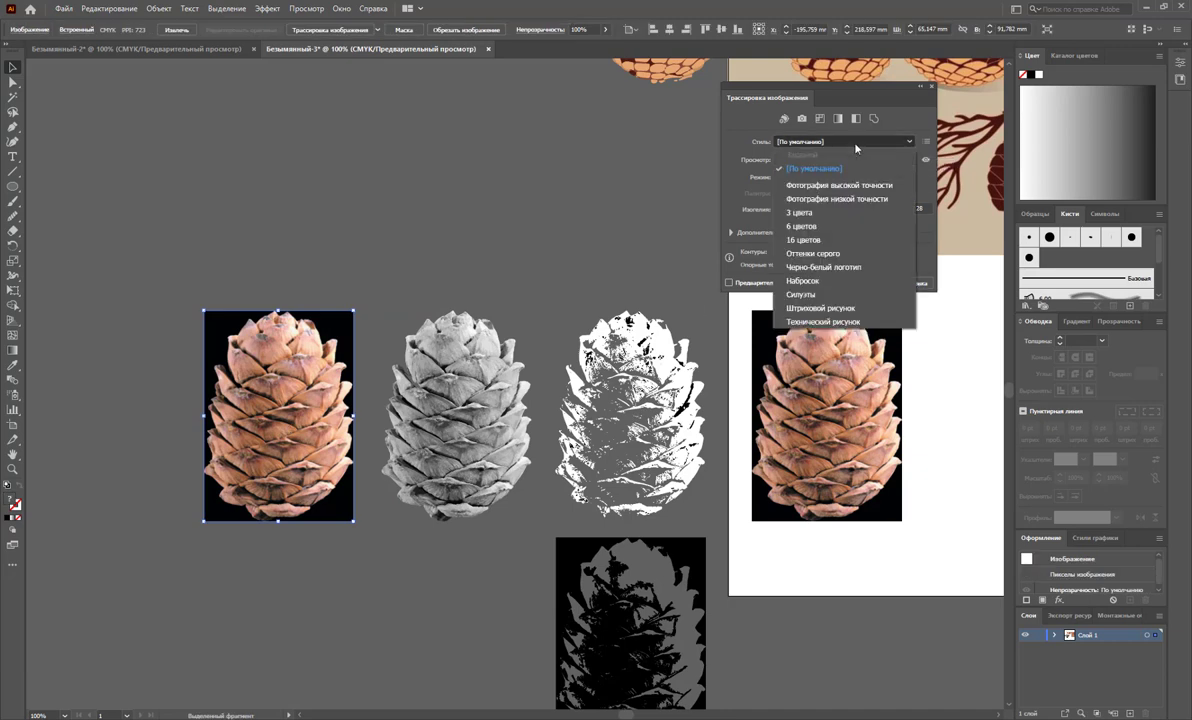
pyautogui.click(846, 207)
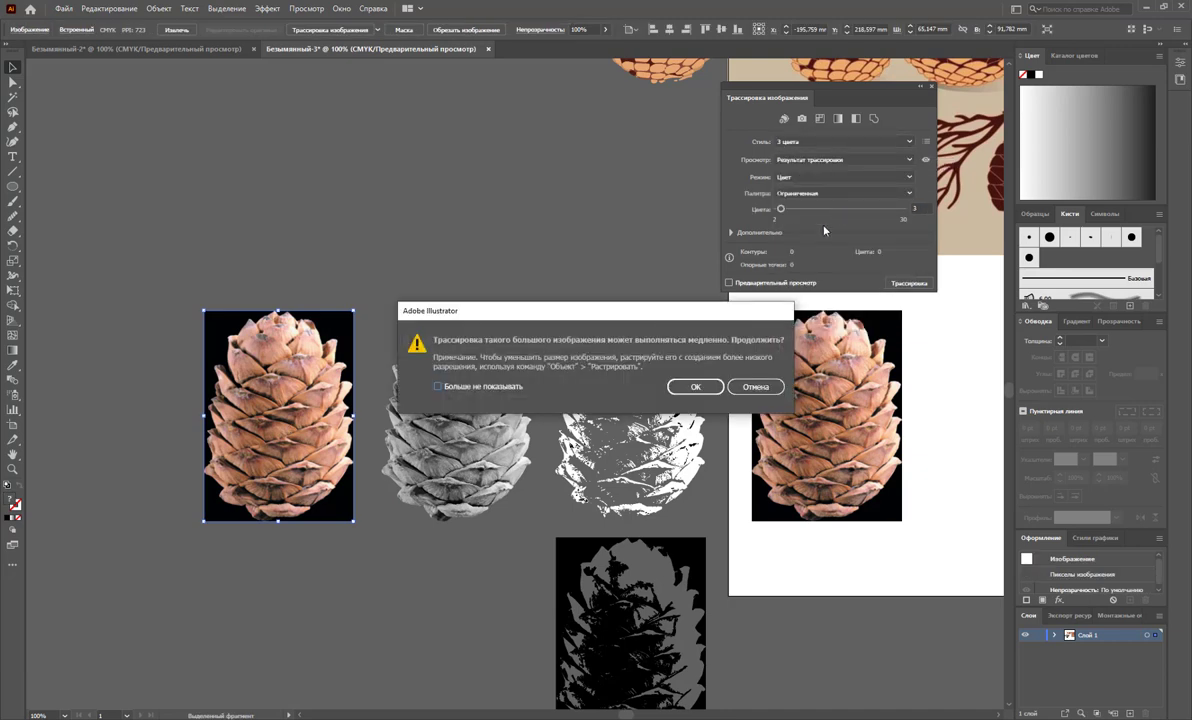
pyautogui.click(695, 386)
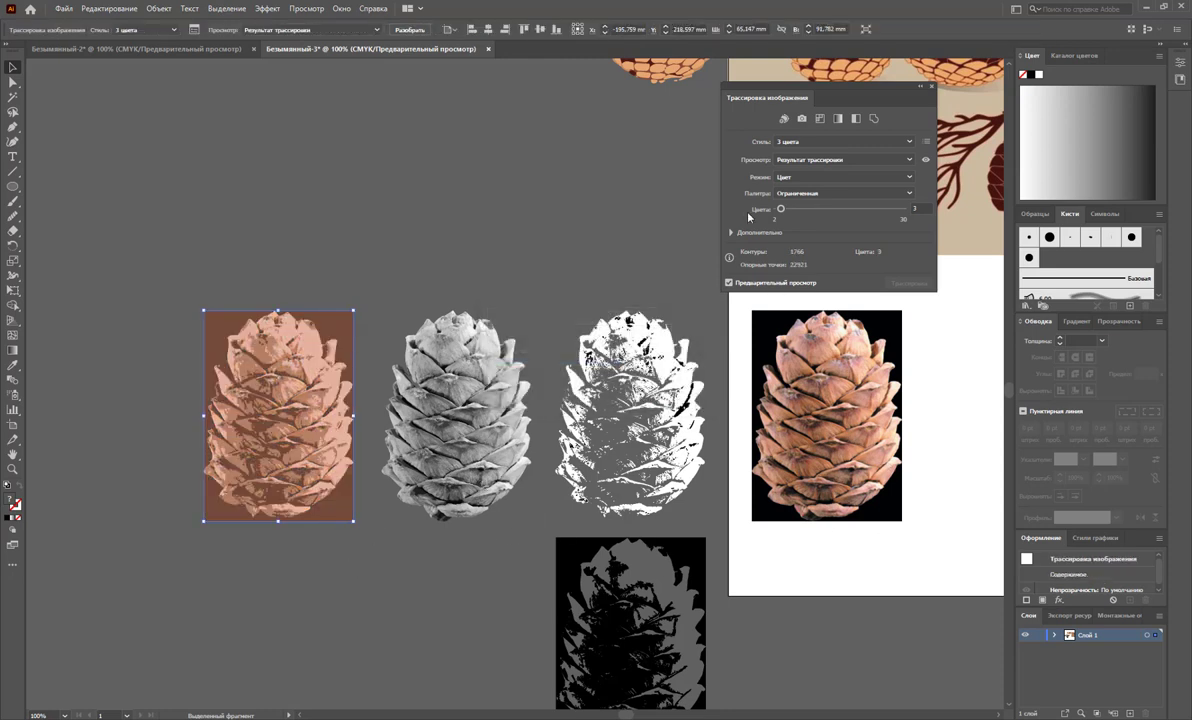
# - Retrace the leftmost cone in Black and White mode at threshold 87, then close Image Trace
pyautogui.click(849, 177)
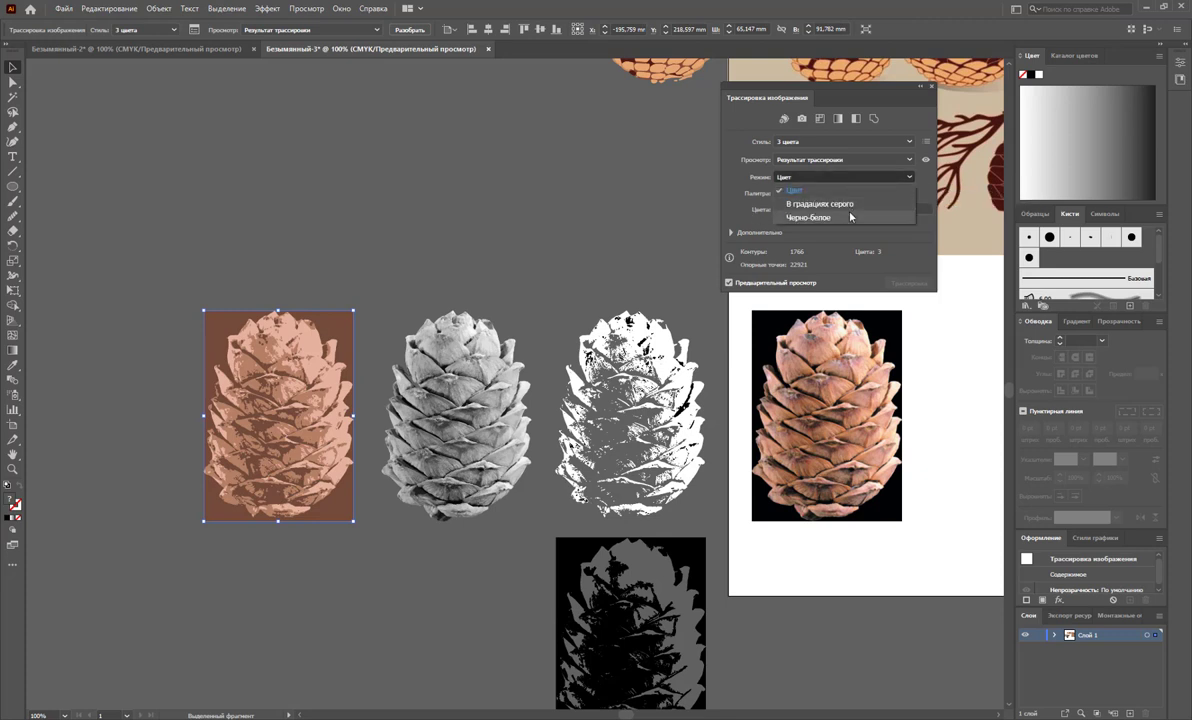
pyautogui.click(800, 217)
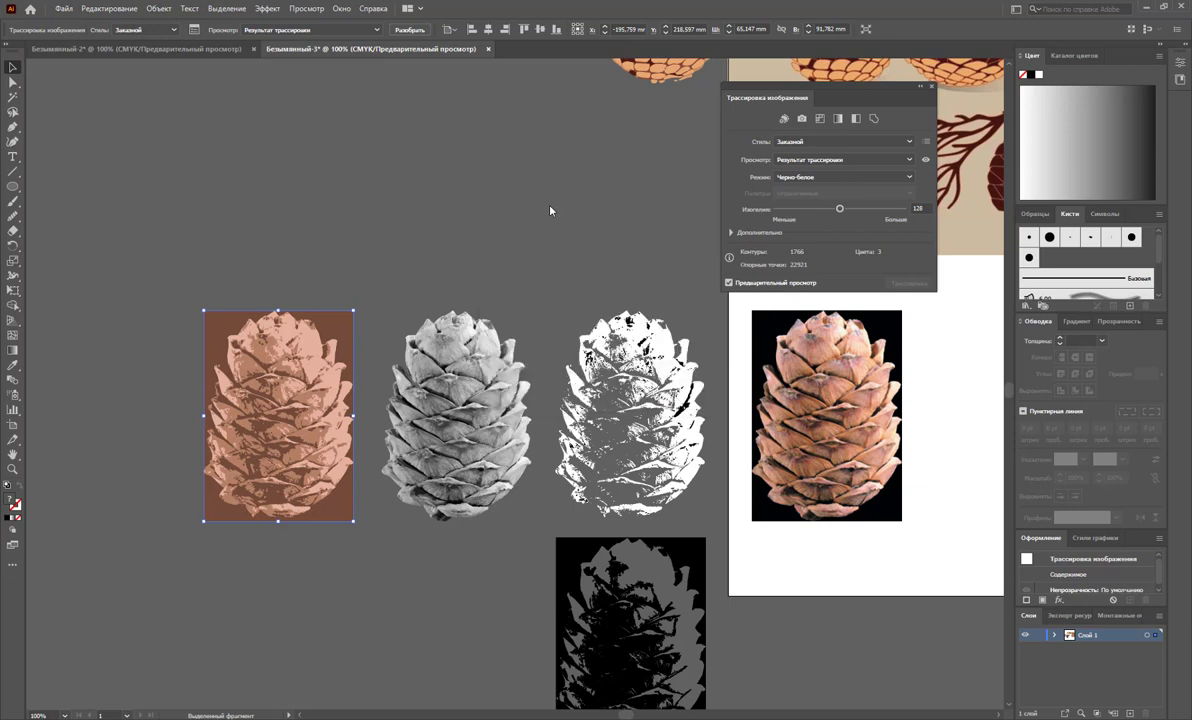
pyautogui.moveTo(839, 208); pyautogui.dragTo(793, 209)
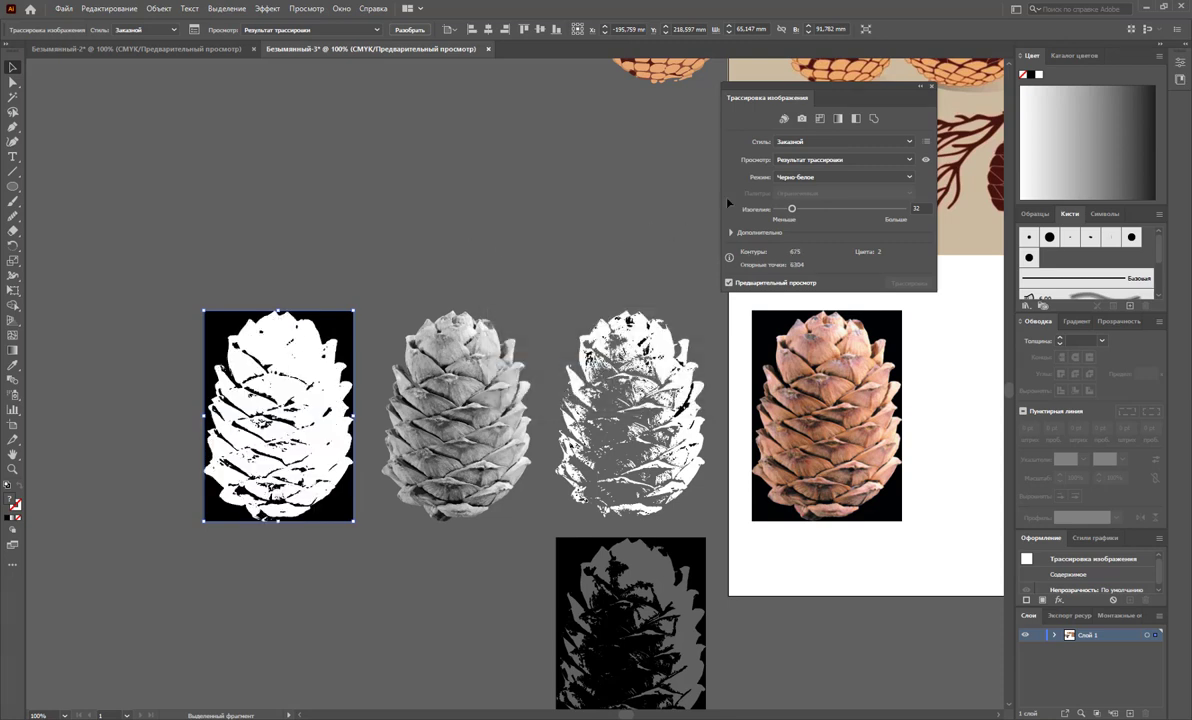
pyautogui.moveTo(792, 209); pyautogui.dragTo(806, 210)
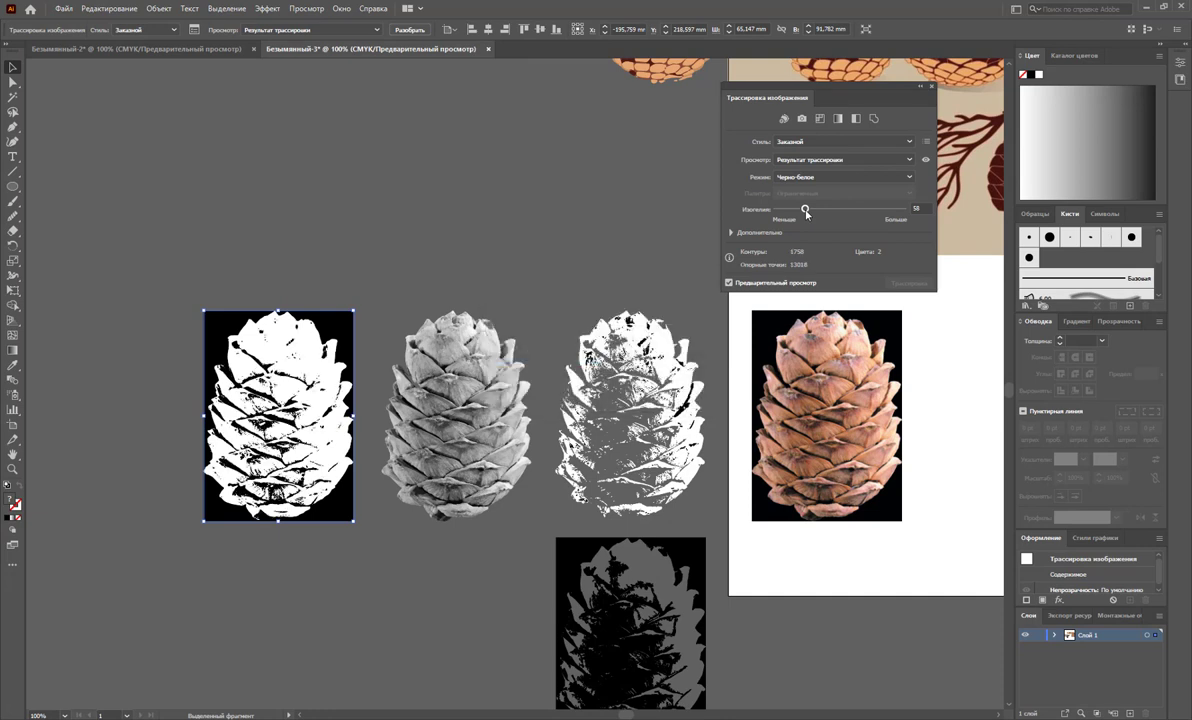
pyautogui.click(820, 210)
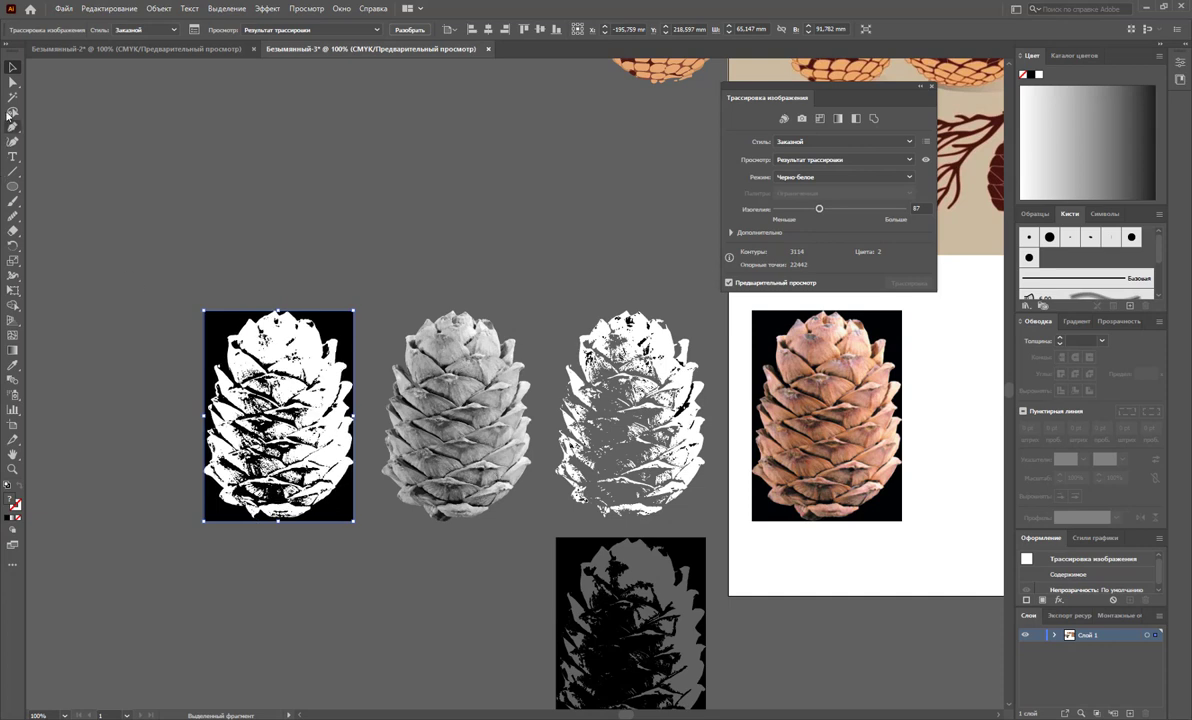
pyautogui.click(304, 121)
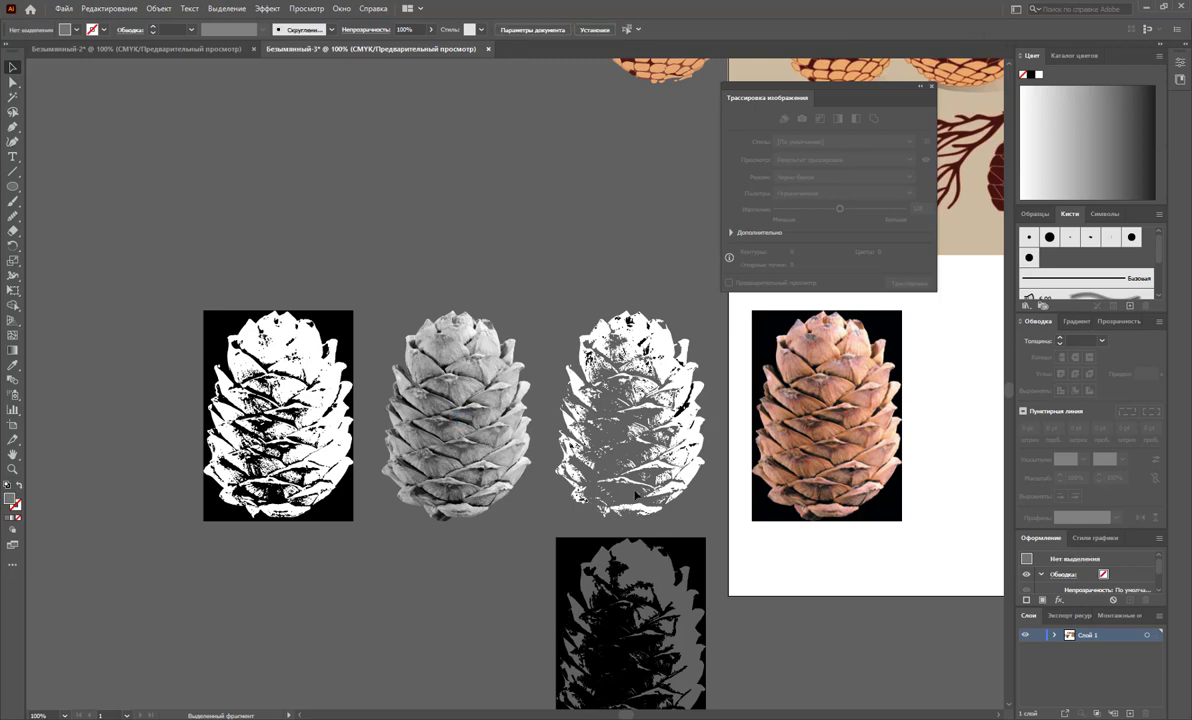
pyautogui.click(933, 88)
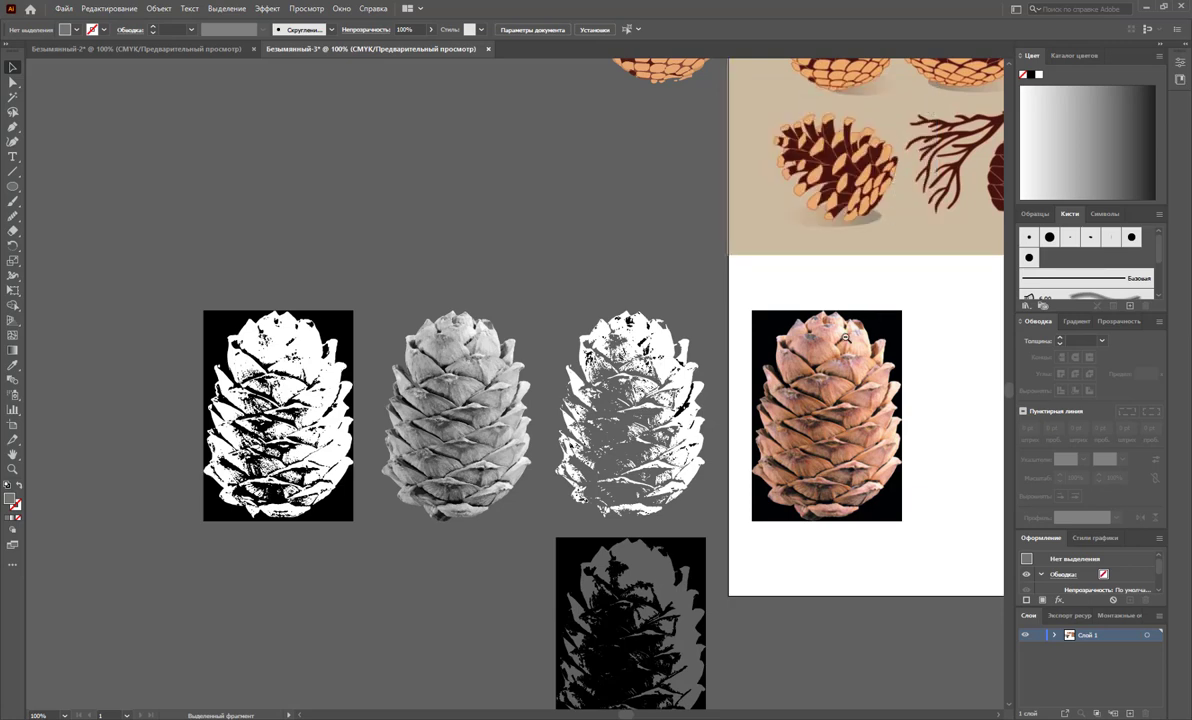
# - Zoom out to about 50% and frame the artboard with all cone variants beside it
pyautogui.press('z')
pyautogui.keyDown('alt'); pyautogui.click(750, 335); pyautogui.keyUp('alt')
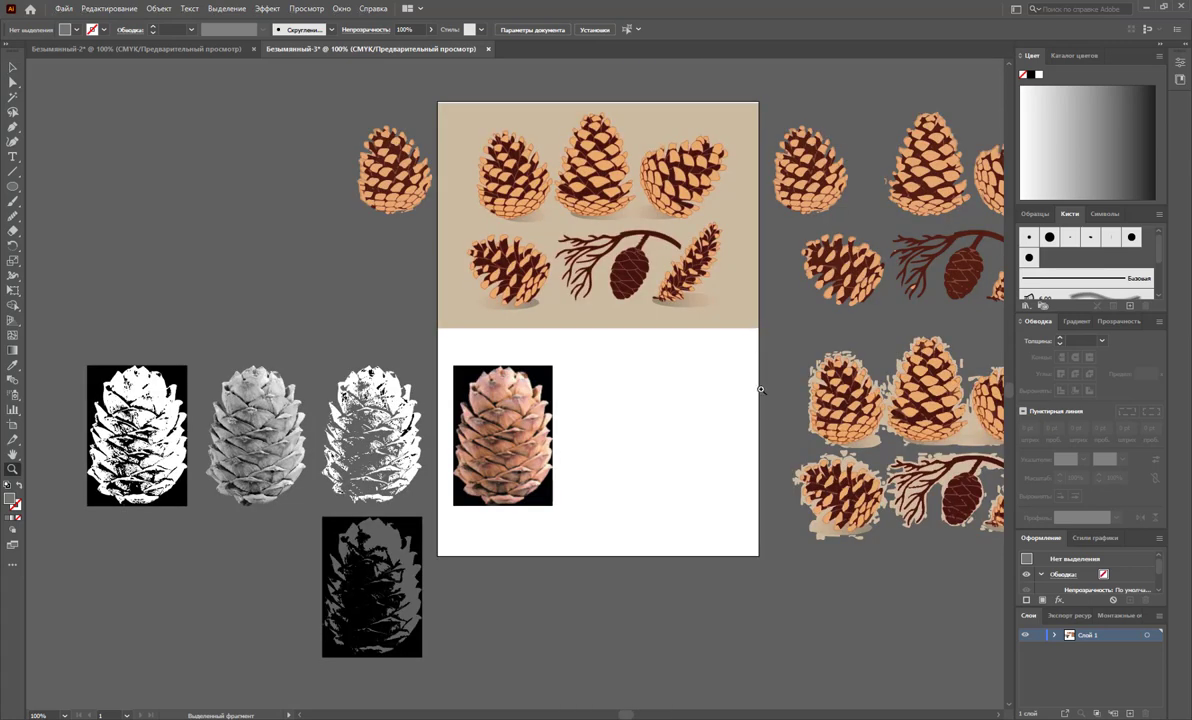
pyautogui.keyDown('alt'); pyautogui.click(750, 384); pyautogui.keyUp('alt')
pyautogui.keyDown('alt'); pyautogui.click(747, 362); pyautogui.keyUp('alt')
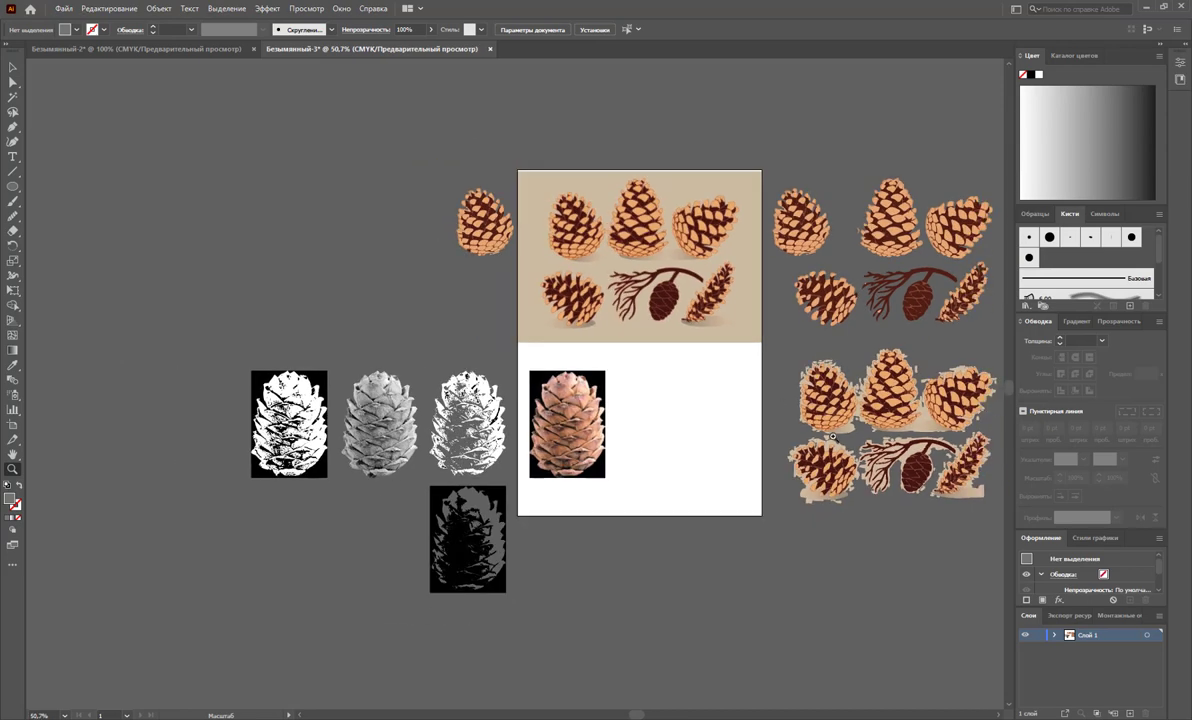
pyautogui.hscroll(5, 600, 666)
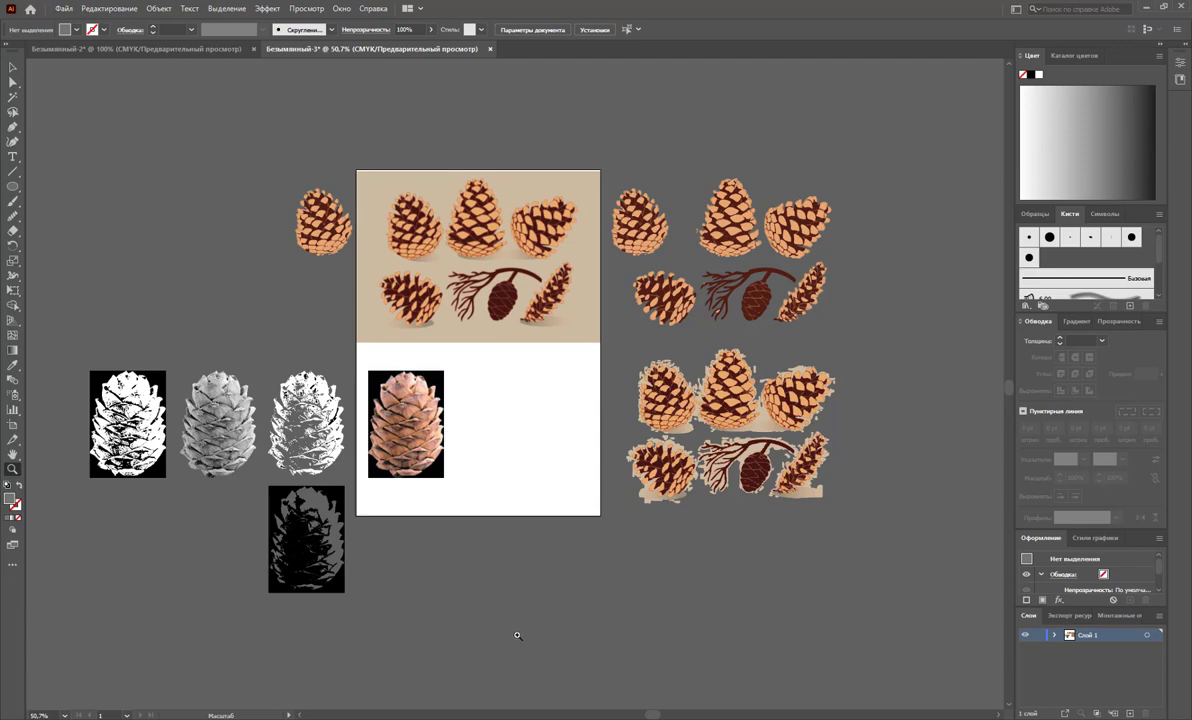
pyautogui.moveTo(529, 487); pyautogui.dragTo(559, 503)
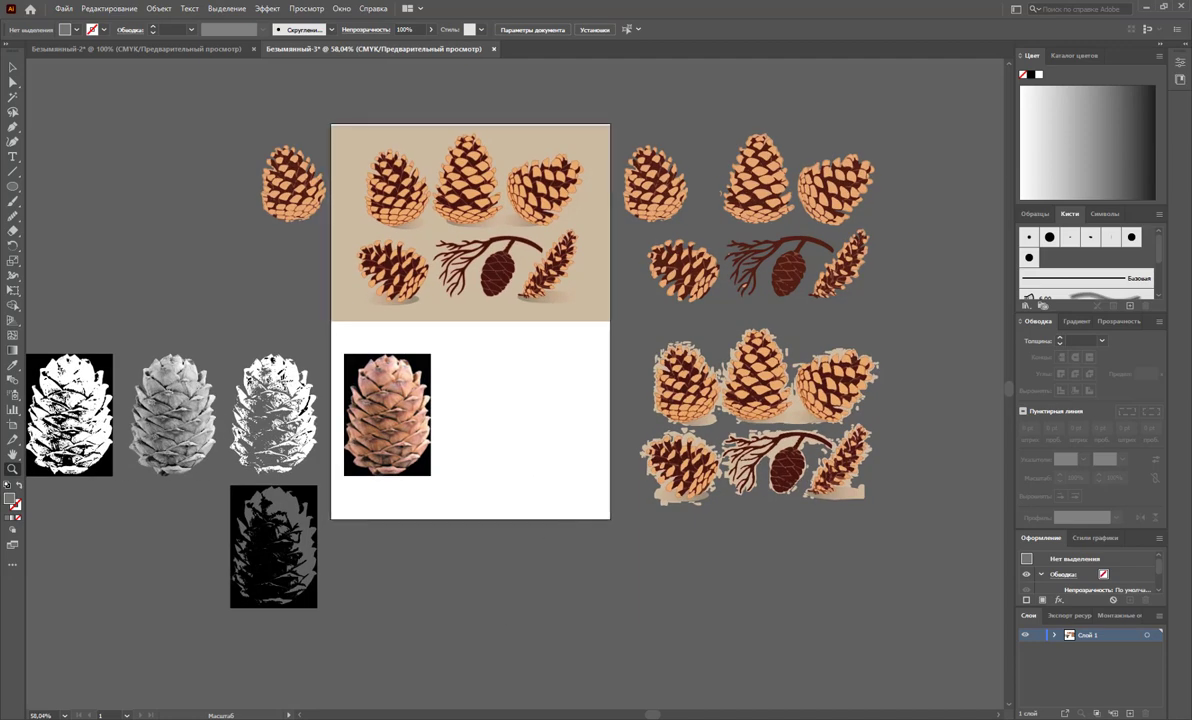
pyautogui.hscroll(-2, 608, 666)
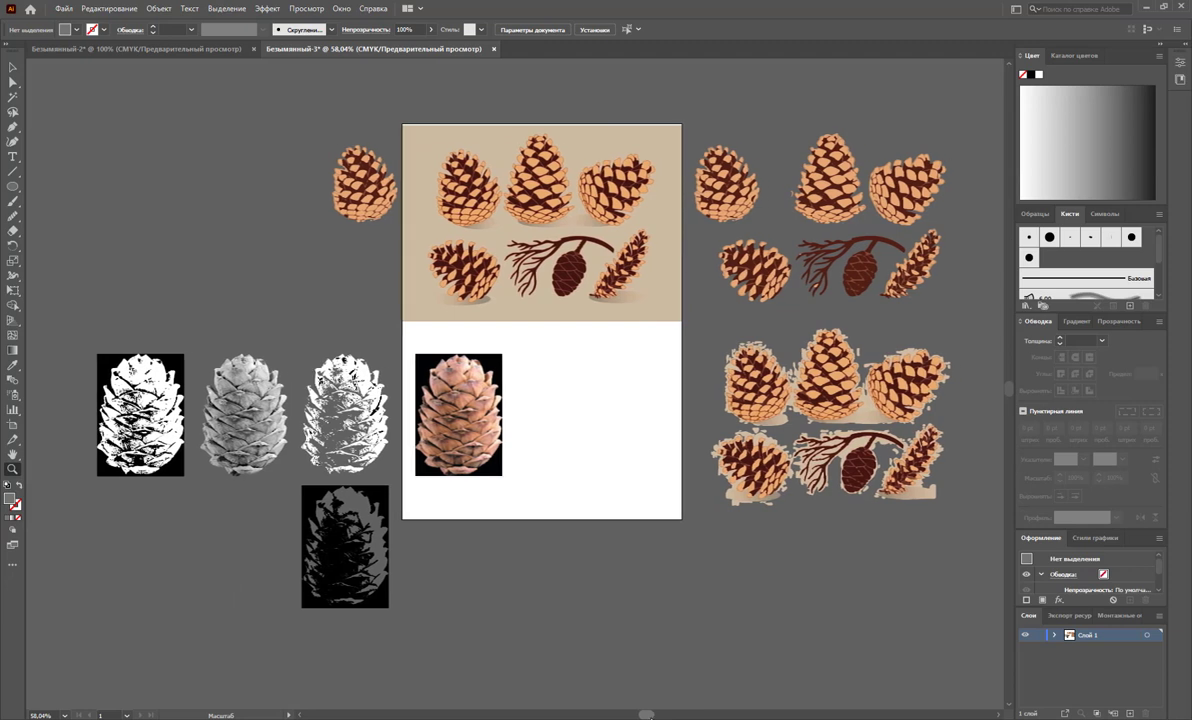